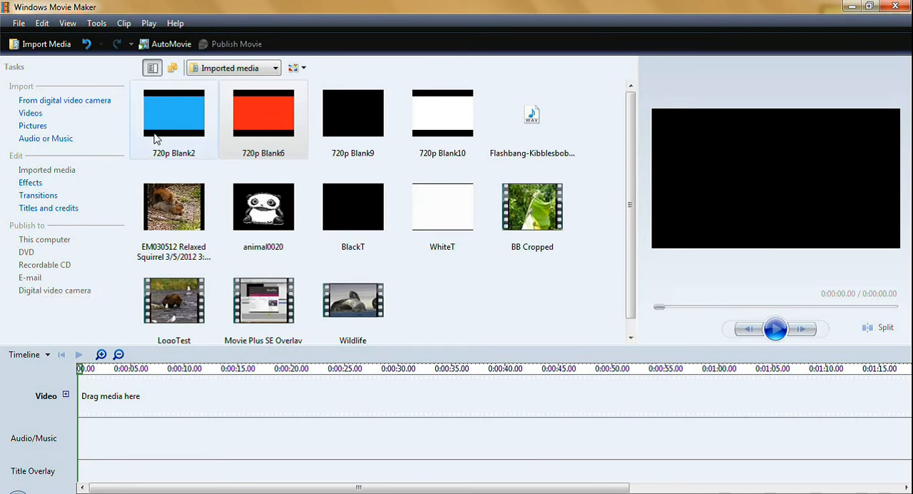
# Look over the collections list, view the contents of New Folder (11) and New Folder (13), and return to Imported media
pyautogui.click(173, 67)
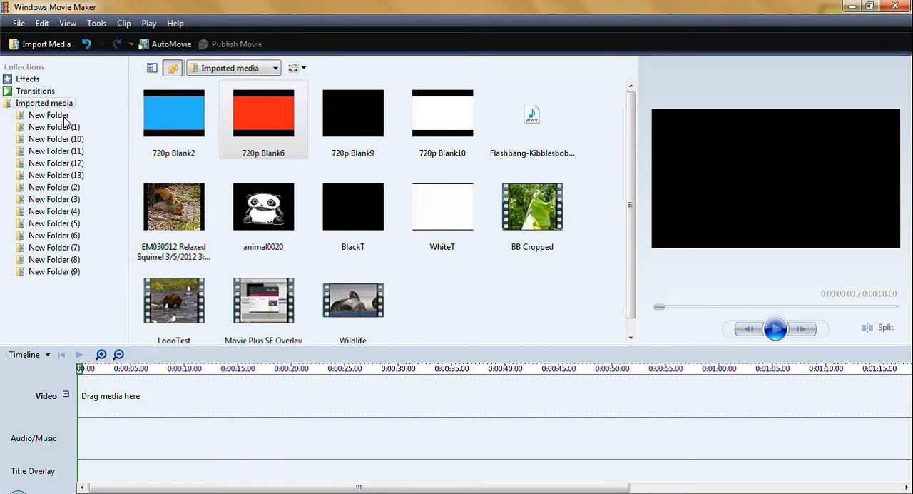
pyautogui.click(152, 68)
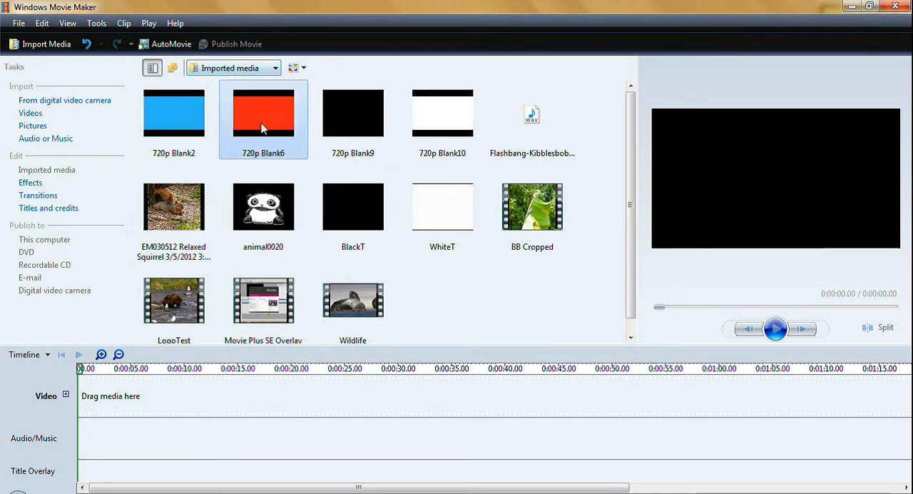
pyautogui.click(276, 69)
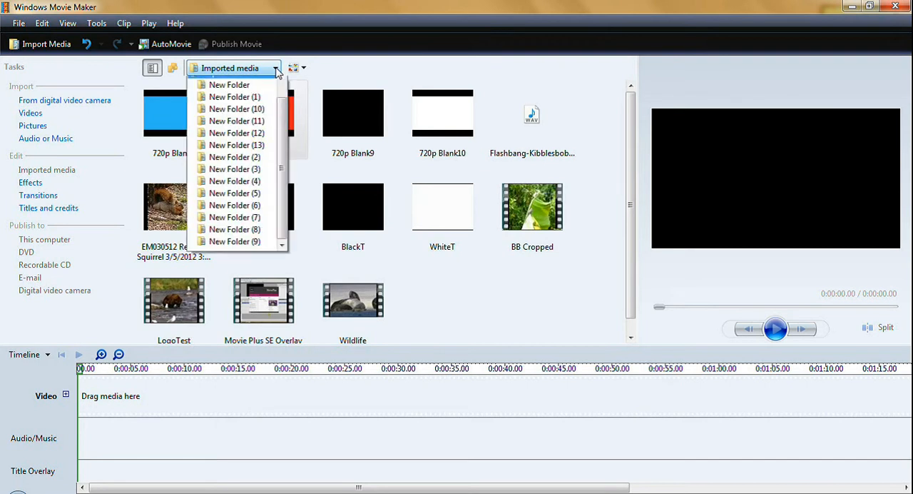
pyautogui.moveTo(283, 128); pyautogui.dragTo(282, 239)
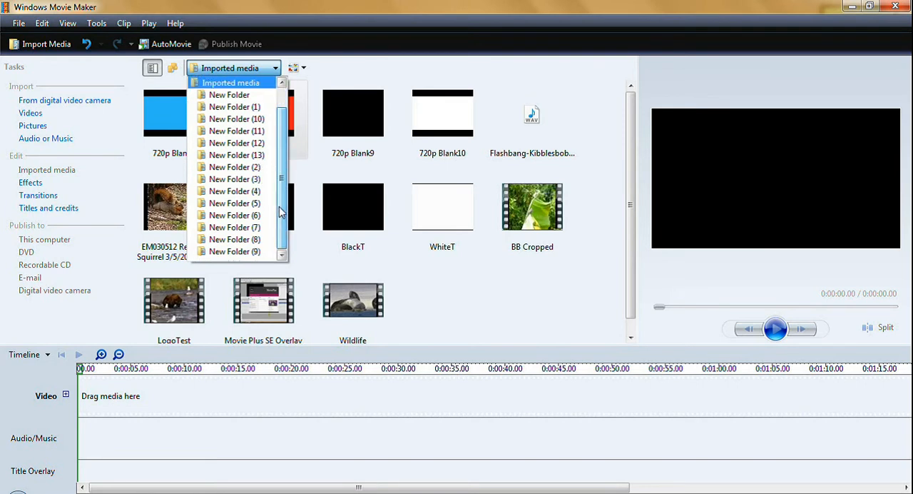
pyautogui.click(241, 131)
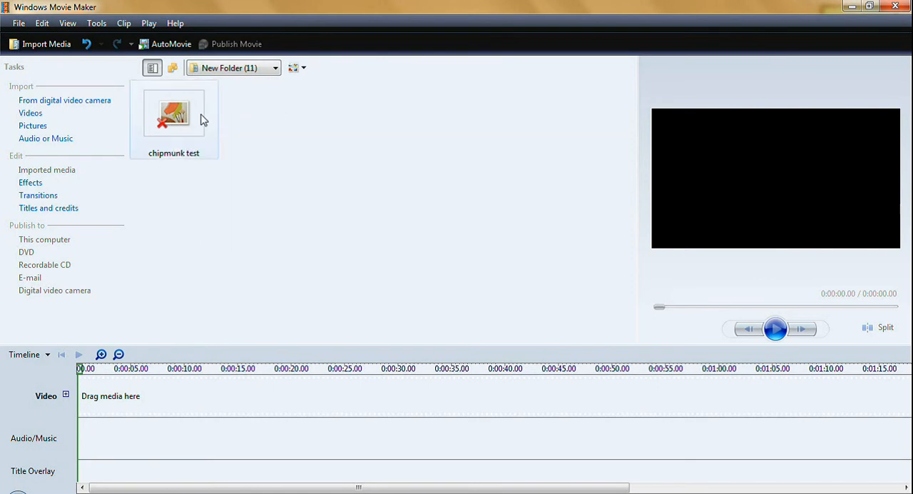
pyautogui.click(276, 70)
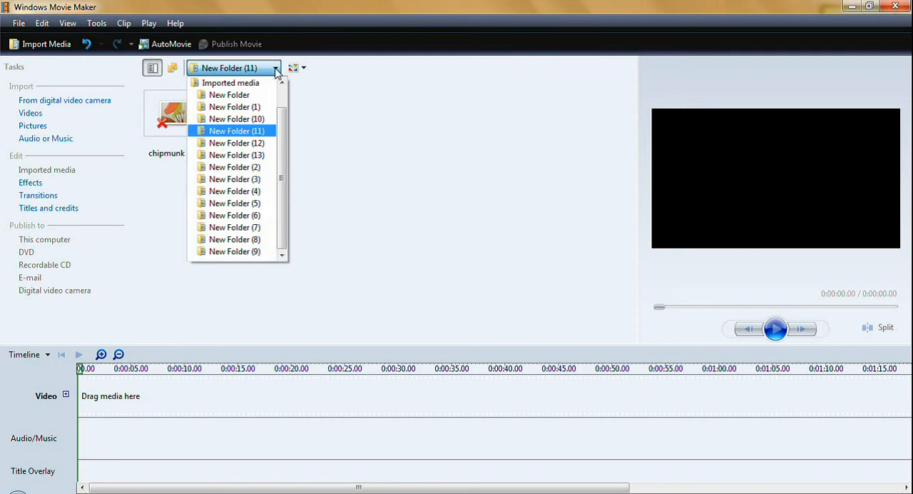
pyautogui.click(248, 159)
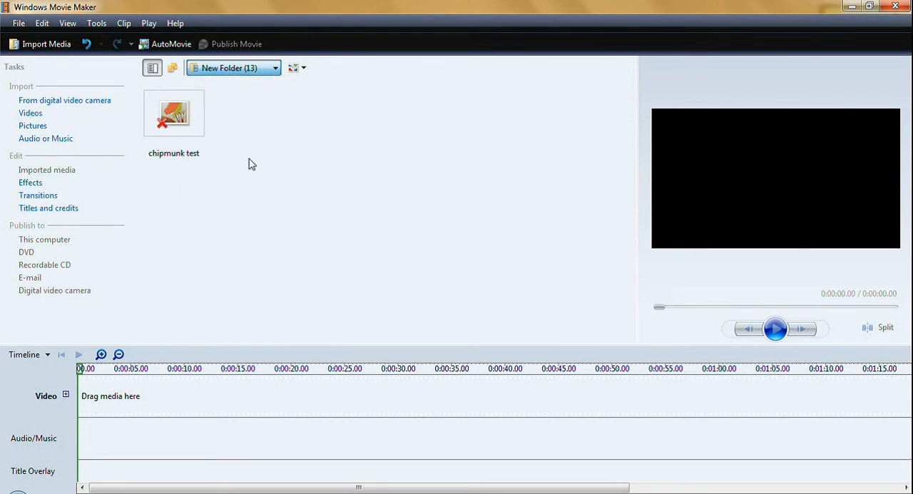
pyautogui.click(276, 68)
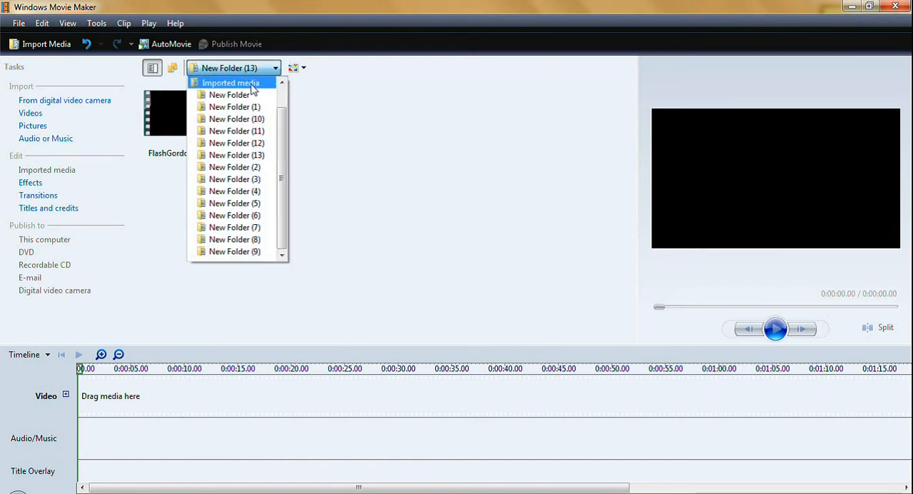
pyautogui.click(253, 84)
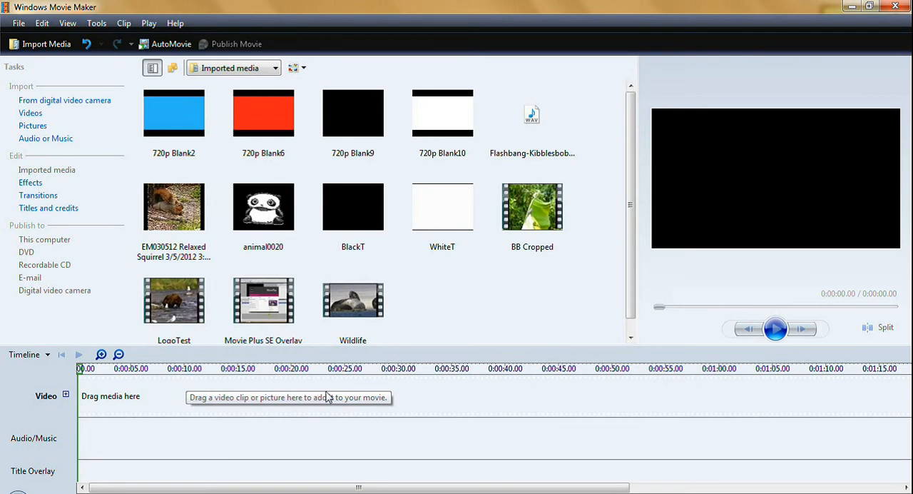
# Make the timeline area slightly taller and expand the Video track into its Transition and Audio sub-tracks
pyautogui.moveTo(490, 347); pyautogui.dragTo(501, 274)
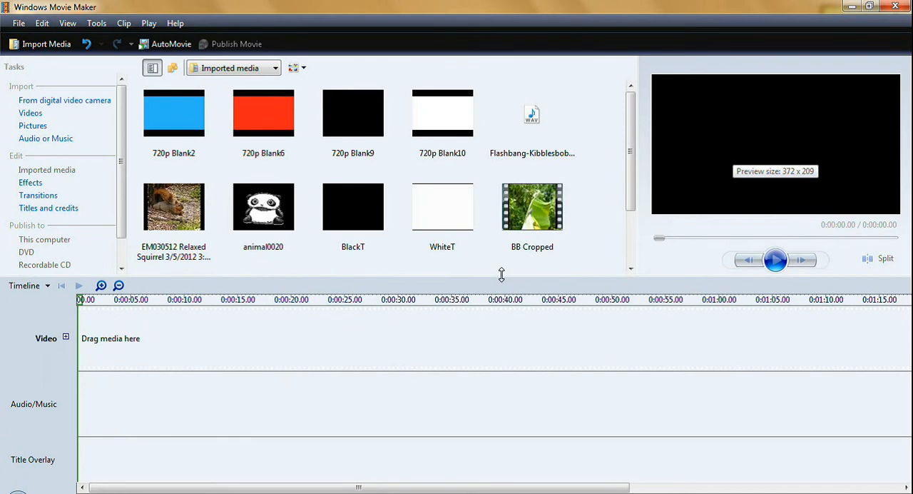
pyautogui.moveTo(502, 274); pyautogui.dragTo(494, 337)
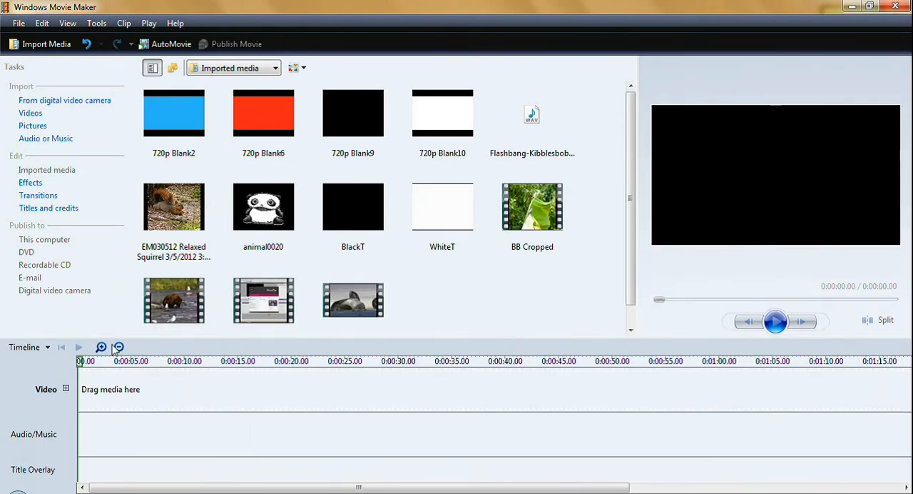
pyautogui.click(66, 389)
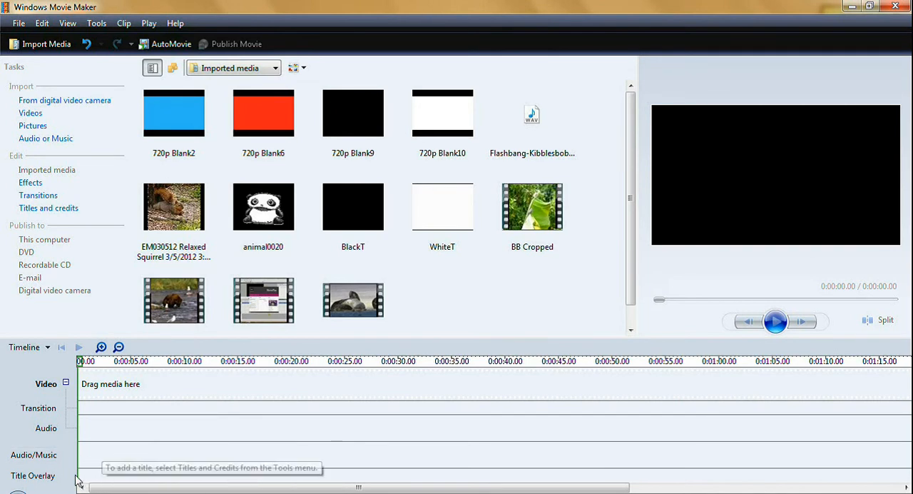
pyautogui.click(119, 483)
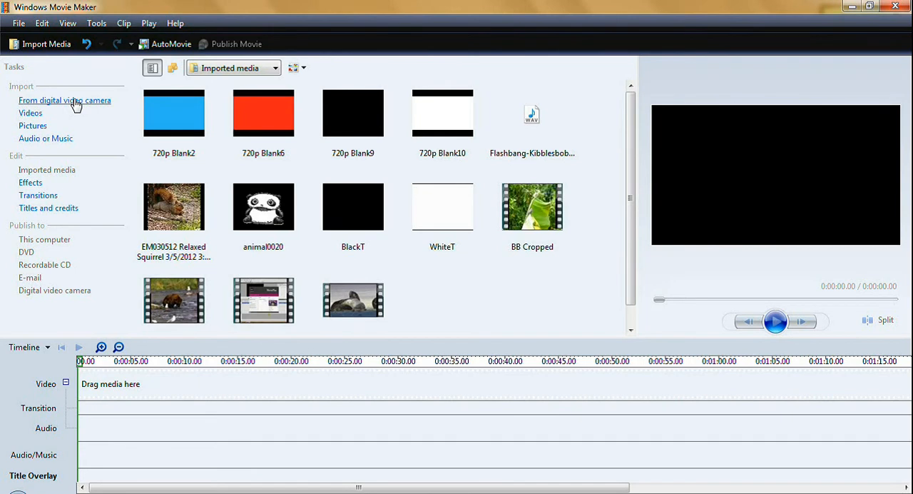
# Browse the Jan 13 Vids and Feb 13 Vids folders under 2013 Videos for importable clips and close without importing
pyautogui.click(30, 114)
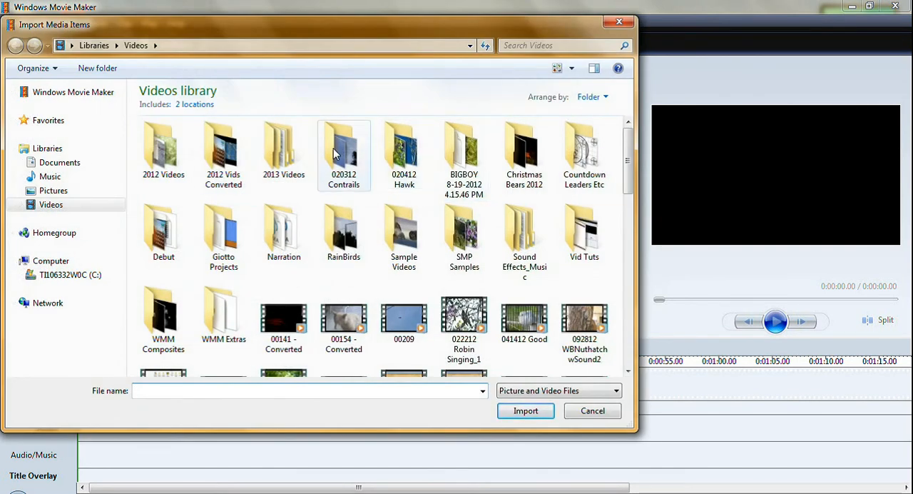
pyautogui.doubleClick(280, 150)
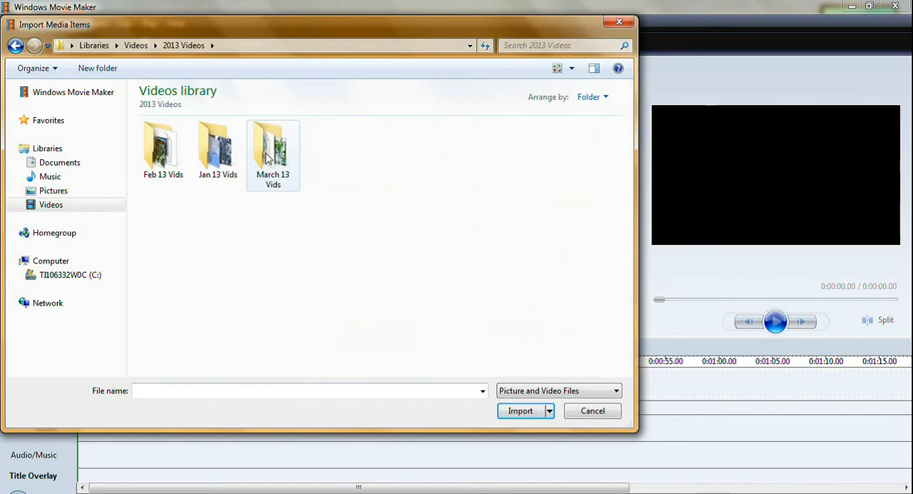
pyautogui.doubleClick(208, 146)
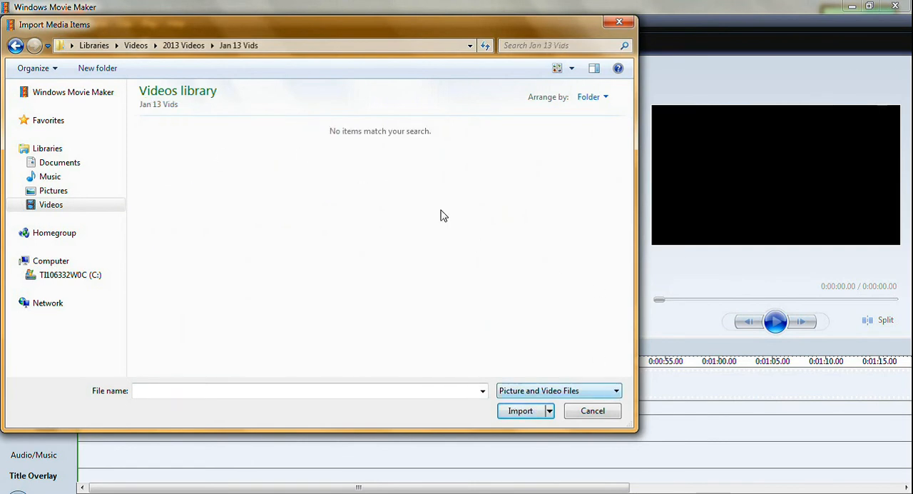
pyautogui.click(15, 45)
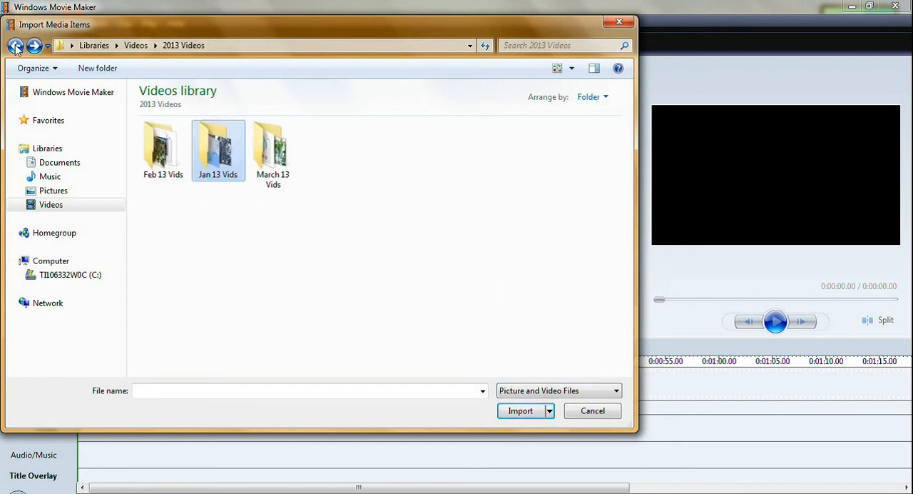
pyautogui.doubleClick(150, 145)
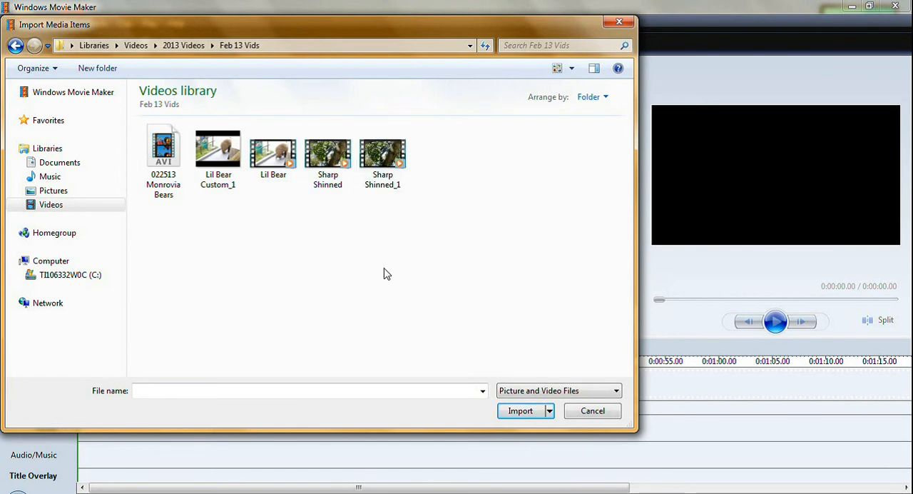
pyautogui.click(549, 411)
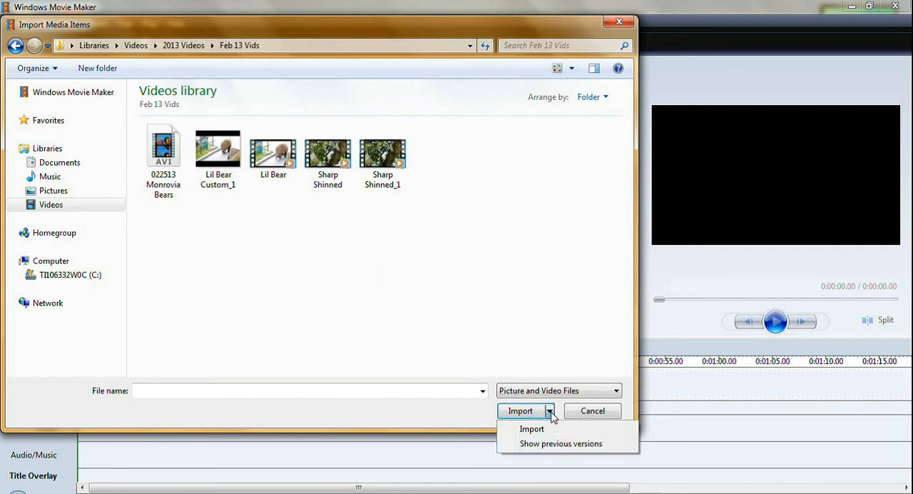
pyautogui.click(550, 414)
pyautogui.click(590, 410)
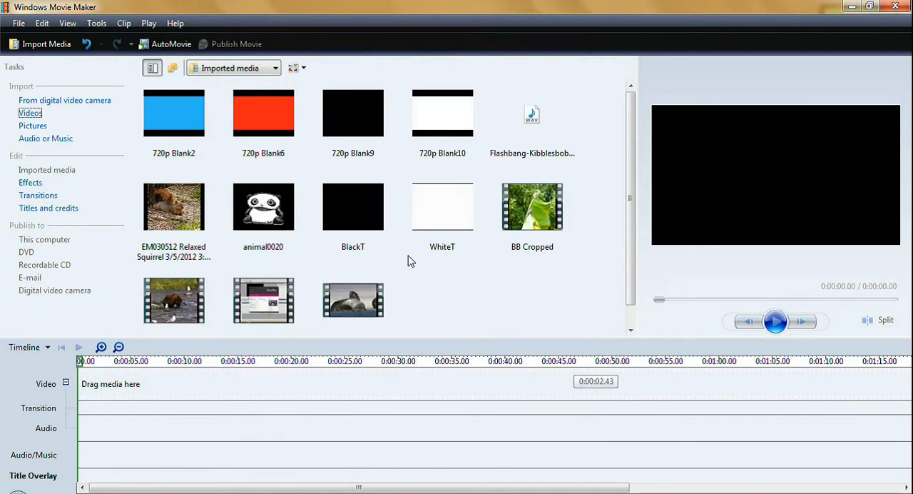
# View the Pictures and Music libraries available for media import, closing each one without importing
pyautogui.click(32, 125)
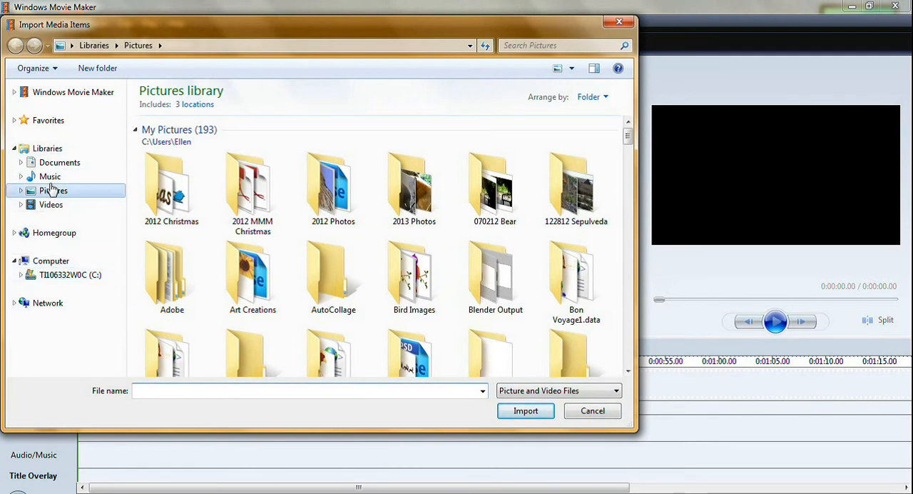
pyautogui.click(593, 417)
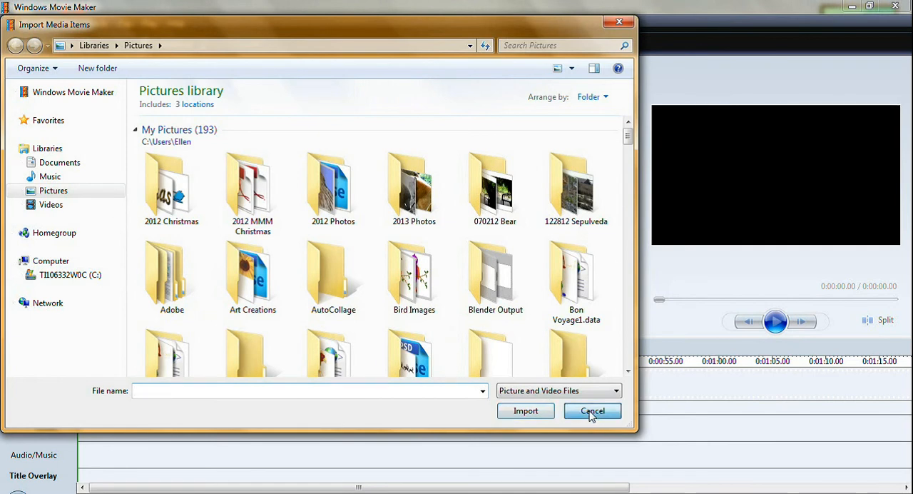
pyautogui.click(61, 140)
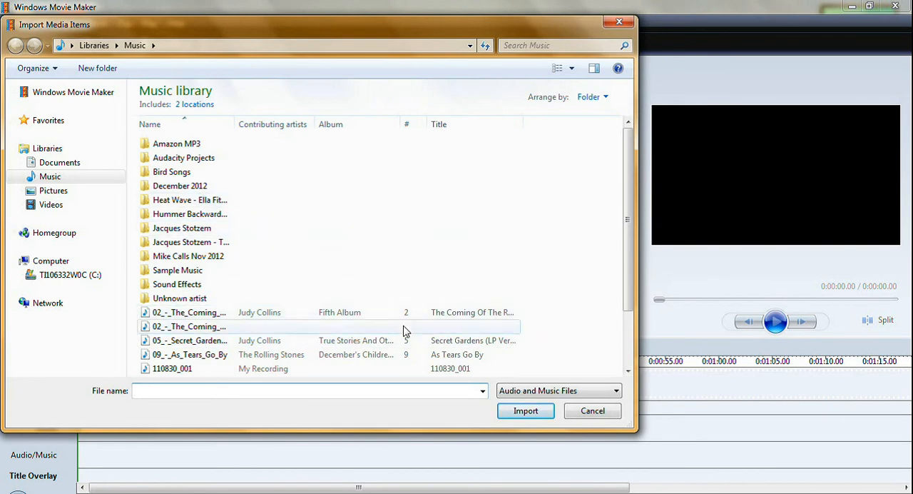
pyautogui.click(592, 411)
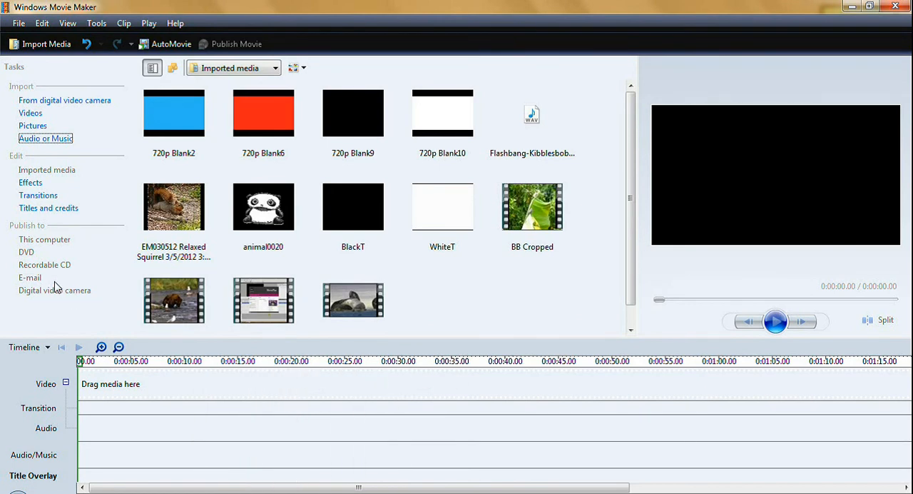
# Switch the project to Storyboard view to examine its layout and return to Timeline view
pyautogui.click(47, 348)
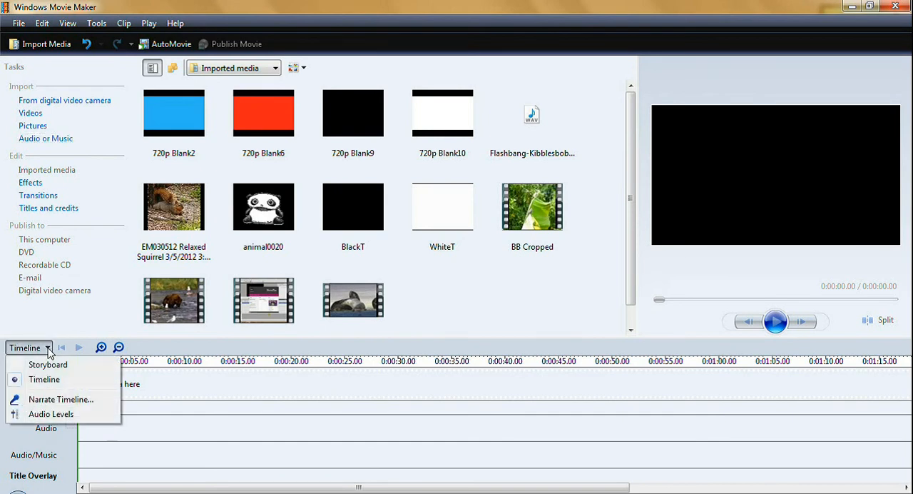
pyautogui.click(48, 365)
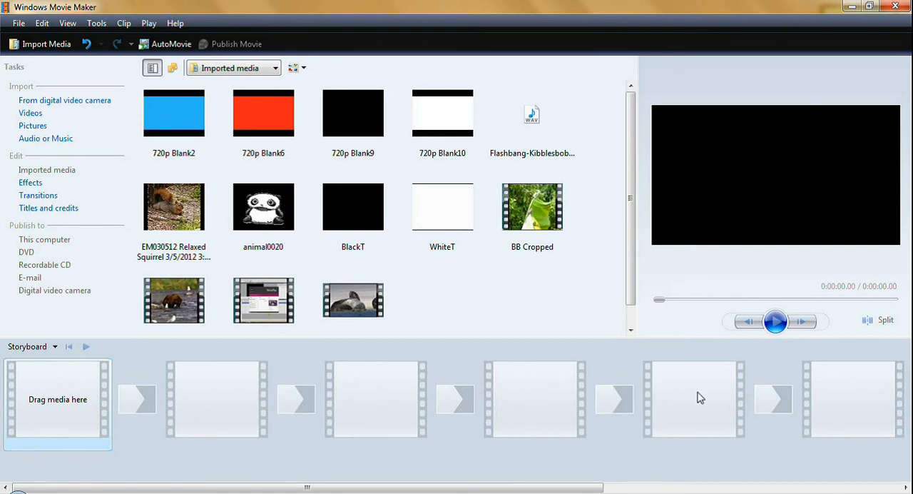
pyautogui.moveTo(557, 488); pyautogui.dragTo(458, 487)
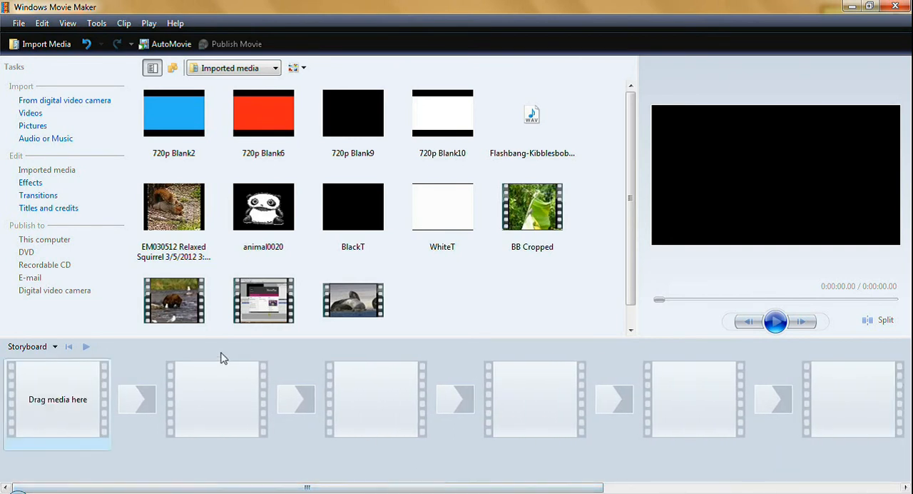
pyautogui.click(55, 347)
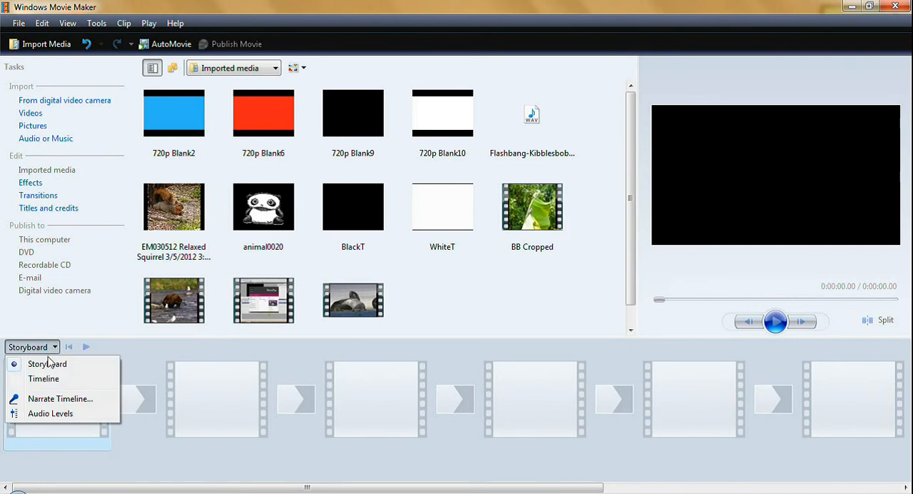
pyautogui.click(43, 378)
# Try the audio level balance closer to Audio/Music, set it about midway between video audio and Audio/Music, and close the dialog
pyautogui.click(49, 347)
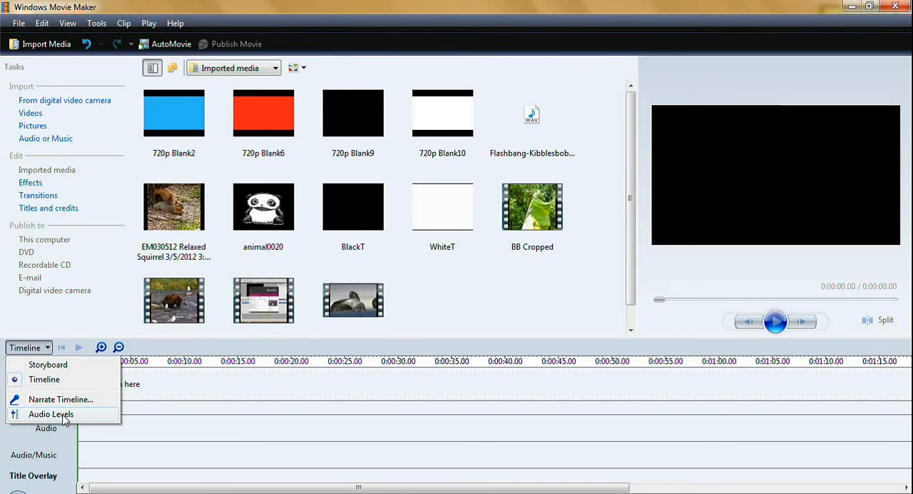
pyautogui.click(63, 416)
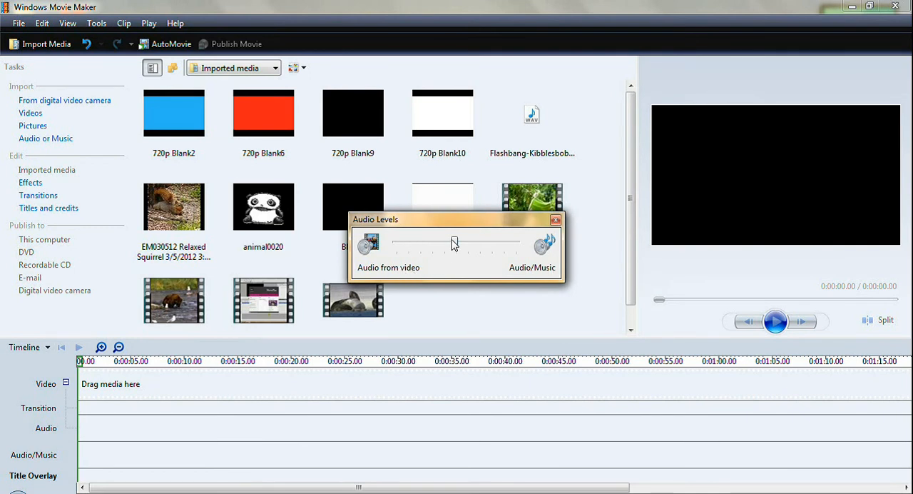
pyautogui.moveTo(454, 243); pyautogui.dragTo(506, 250)
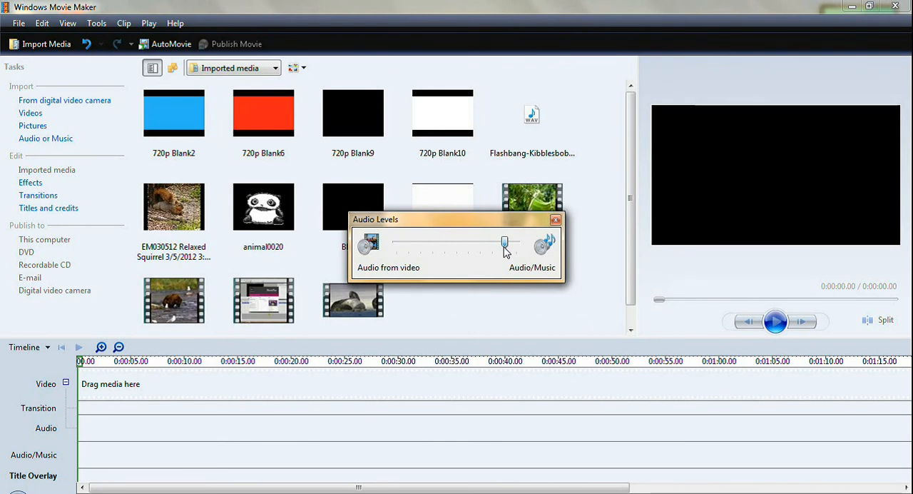
pyautogui.moveTo(504, 249); pyautogui.dragTo(457, 248)
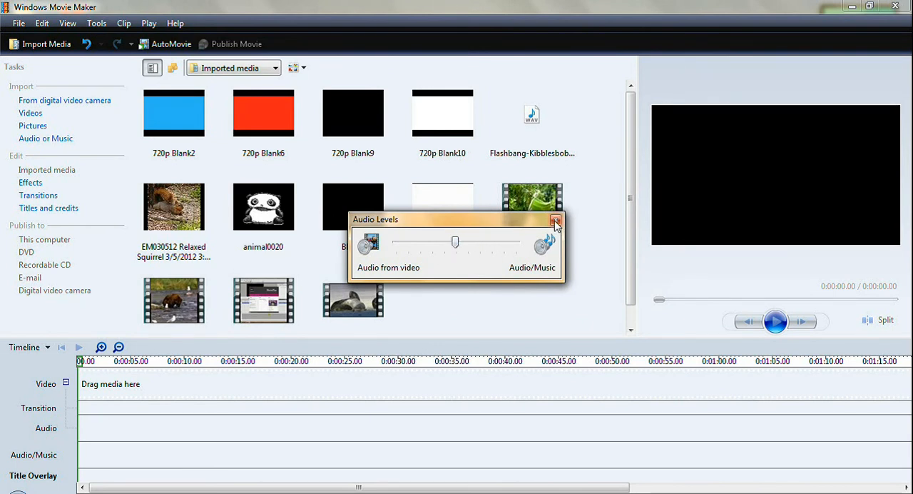
pyautogui.moveTo(459, 247); pyautogui.dragTo(462, 249)
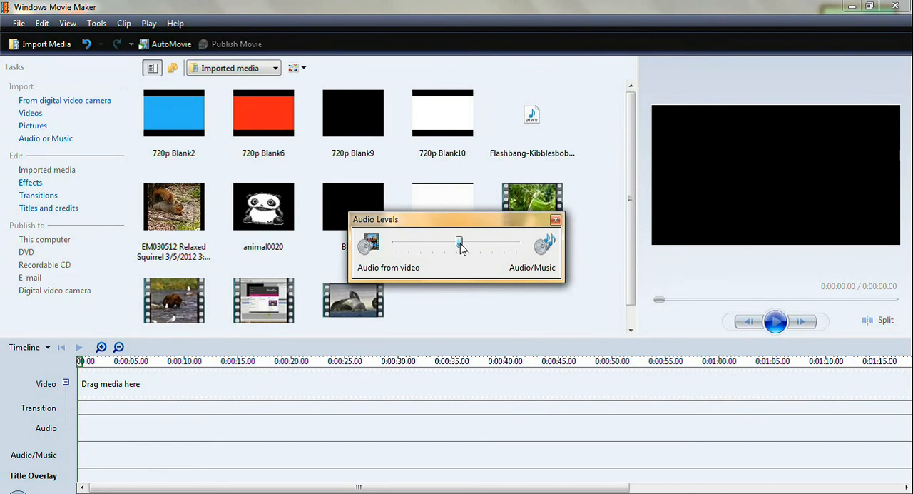
pyautogui.click(554, 221)
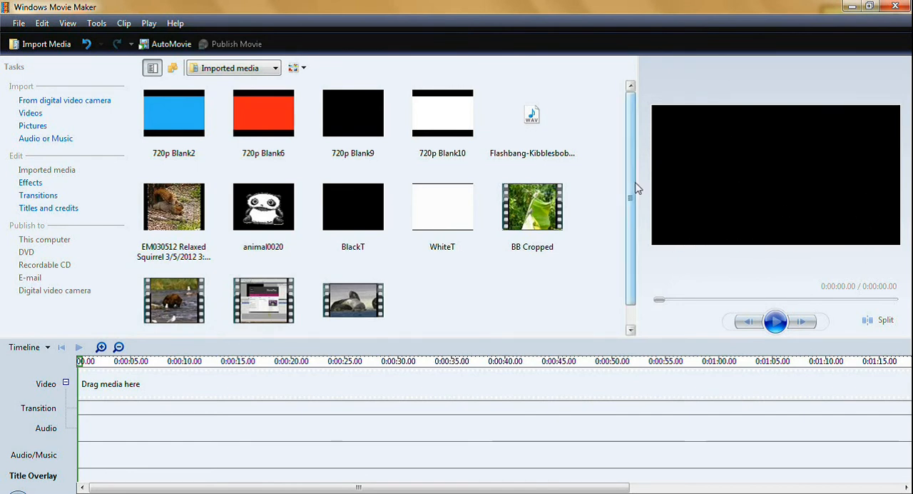
# Add the LogoTest clip from the imported media to the start of the Video track
pyautogui.moveTo(177, 302); pyautogui.dragTo(129, 374)
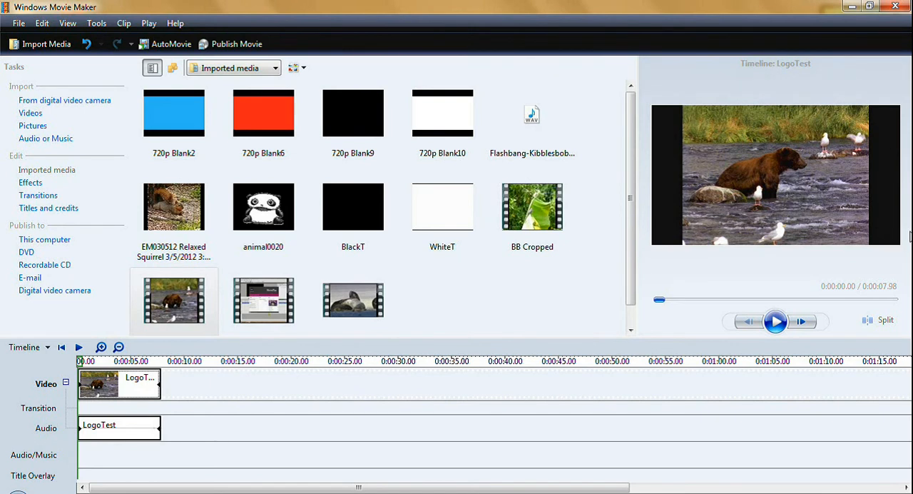
# Set the video aspect ratio to 4:3 in the advanced program options and apply the change
pyautogui.click(96, 24)
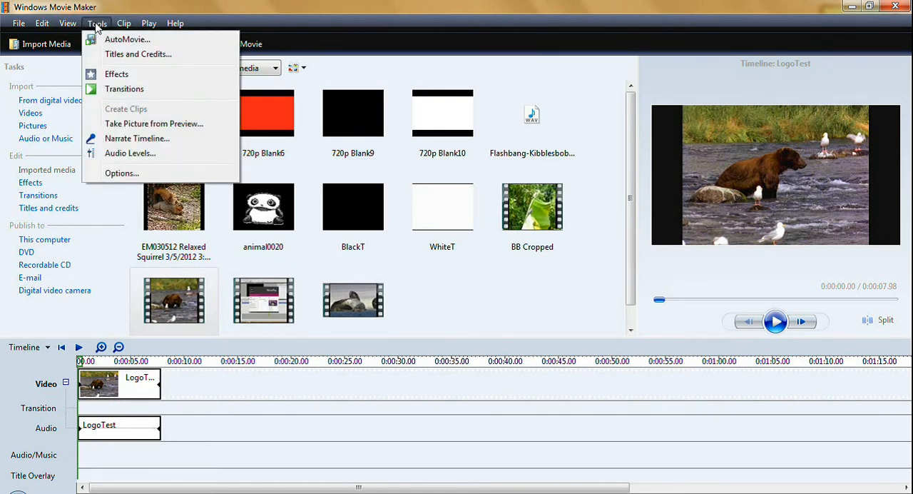
pyautogui.click(121, 173)
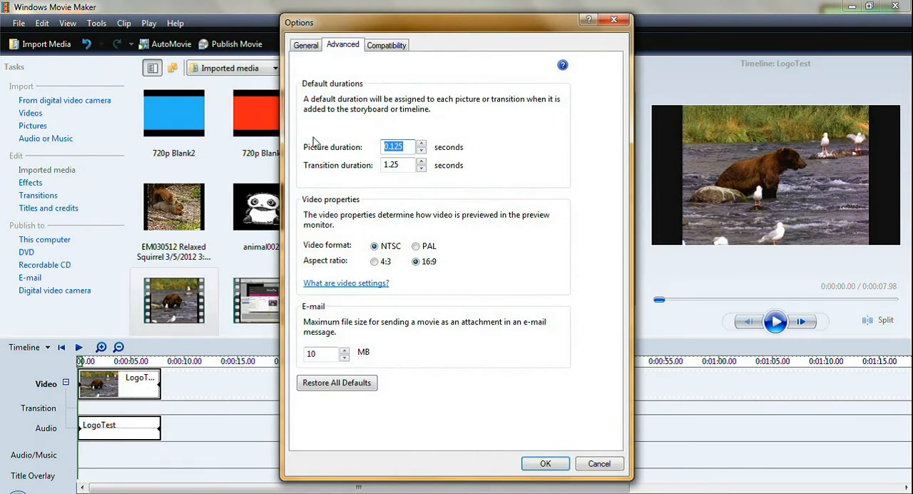
pyautogui.click(343, 44)
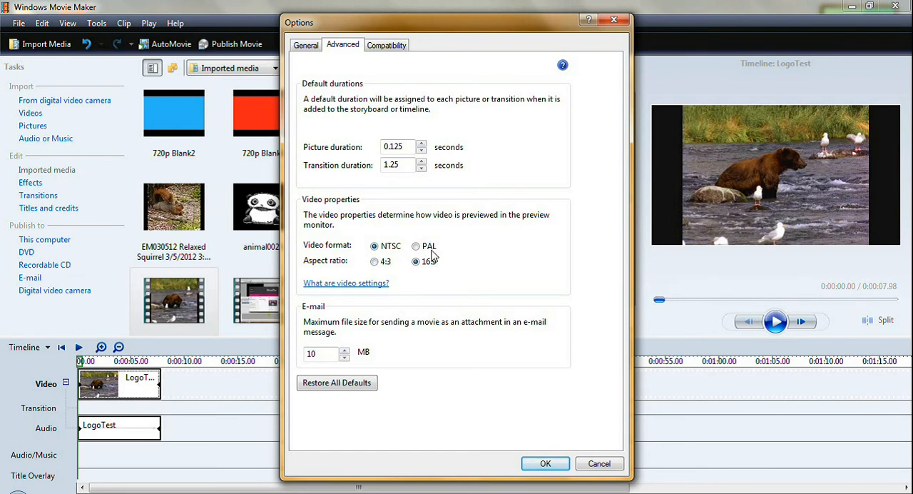
pyautogui.click(375, 262)
pyautogui.click(545, 465)
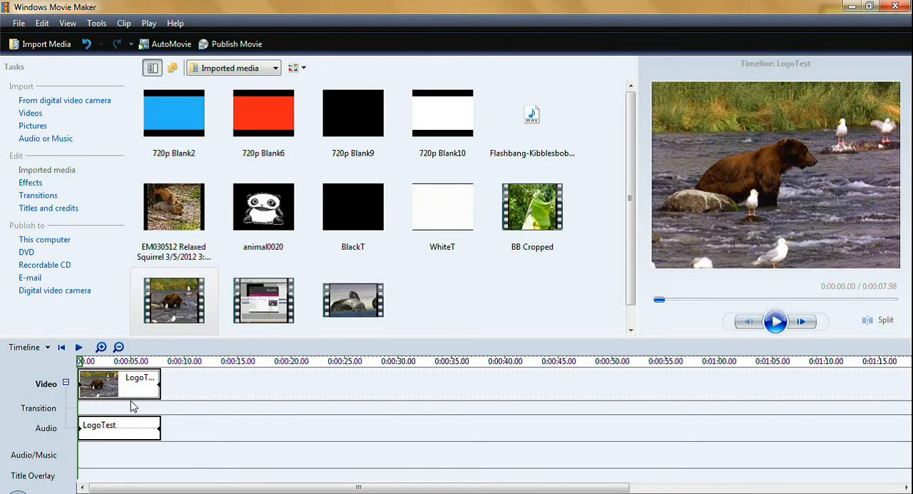
# Collapse and re-expand the Video track, and mute the LogoTest clip on the Audio track
pyautogui.click(66, 384)
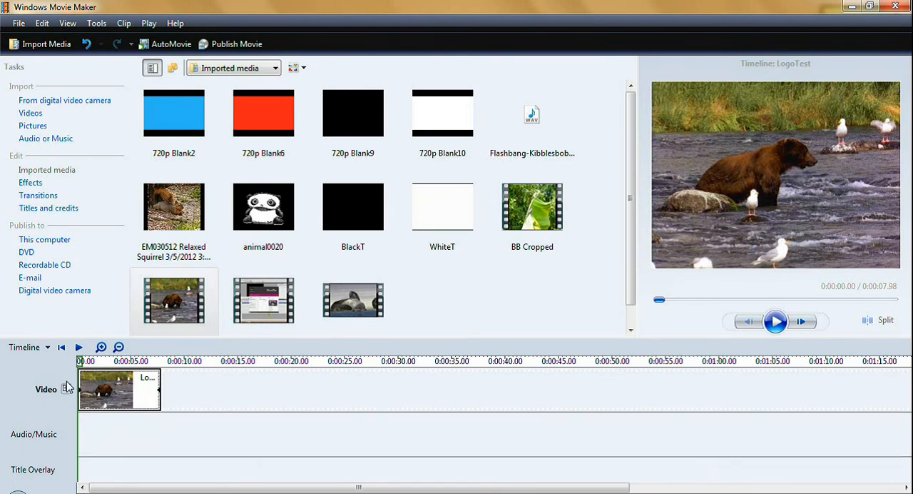
pyautogui.click(66, 389)
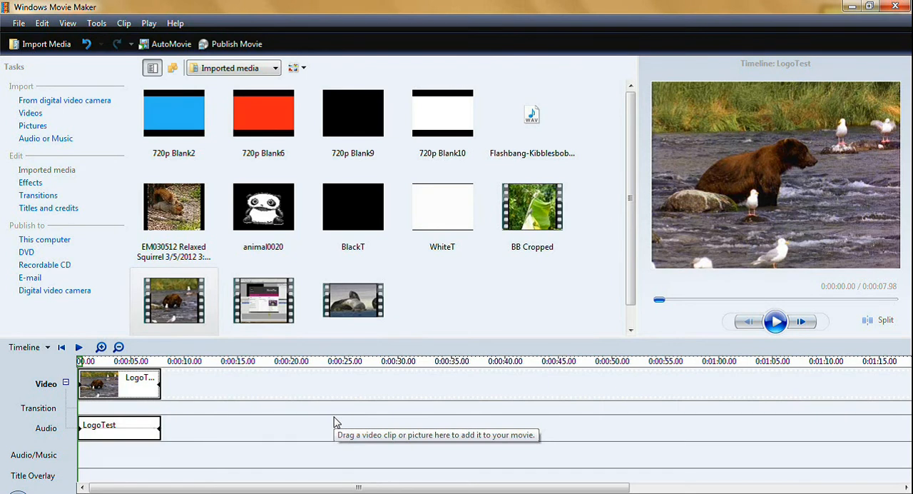
pyautogui.click(127, 429)
pyautogui.rightClick(126, 430)
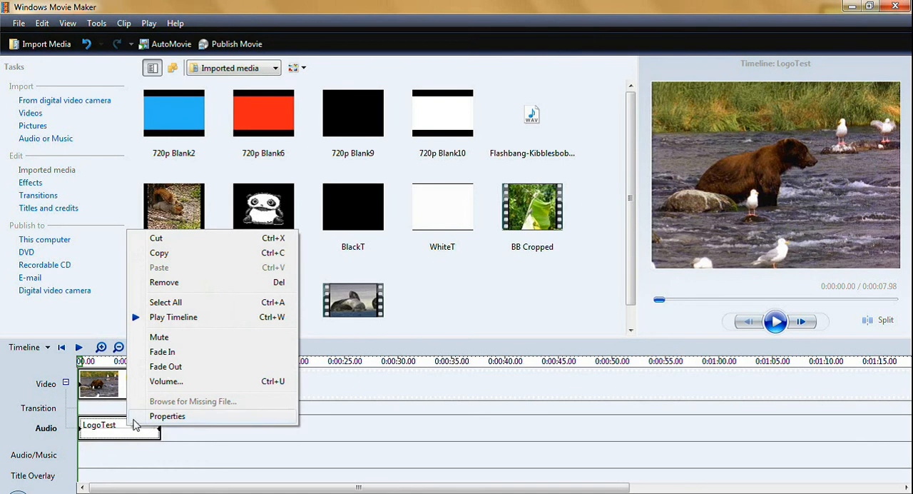
pyautogui.click(159, 336)
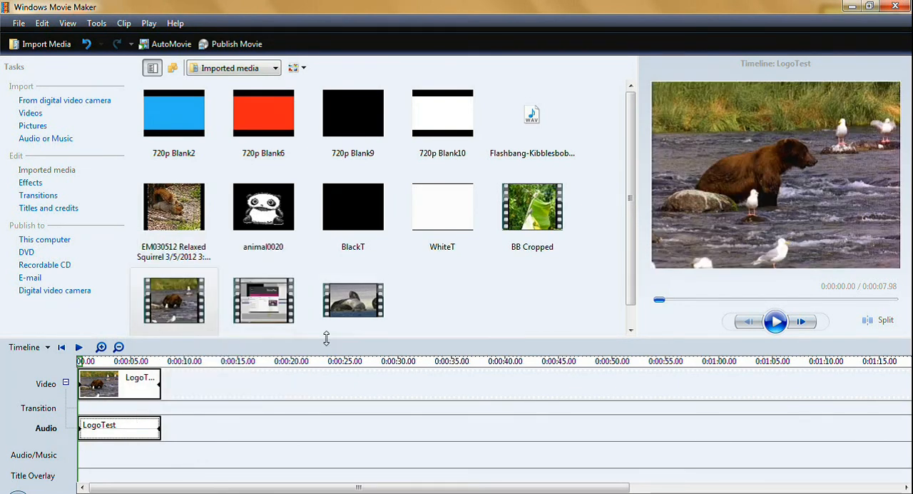
# Apply the Fade In, From Black and Fade Out, To Black effects to the LogoTest video clip
pyautogui.click(30, 185)
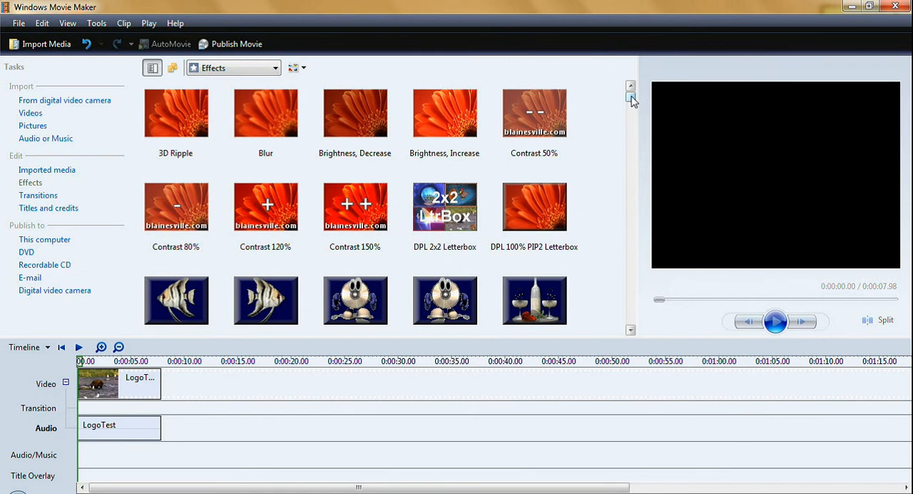
pyautogui.moveTo(632, 100); pyautogui.dragTo(631, 214)
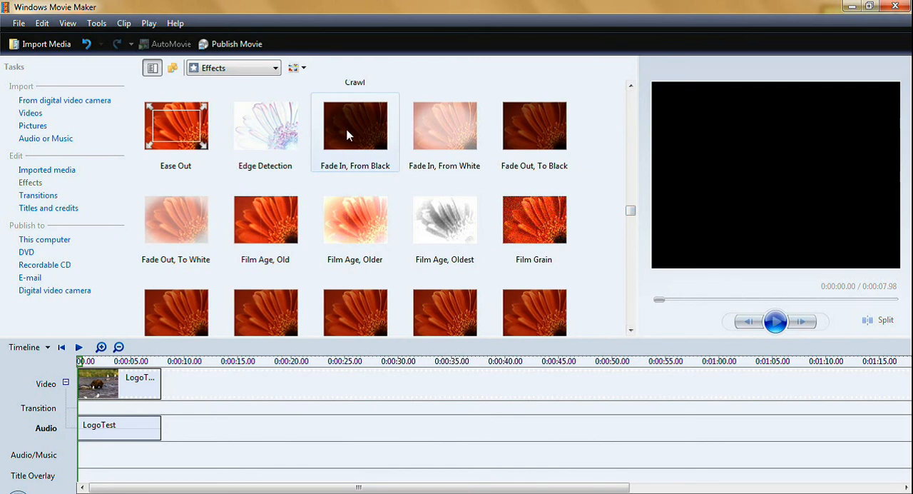
pyautogui.click(348, 136)
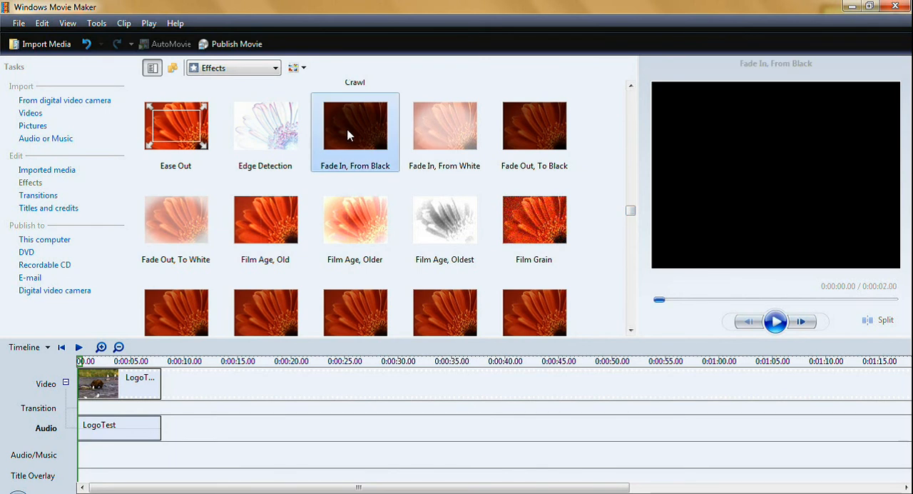
pyautogui.moveTo(350, 132); pyautogui.dragTo(145, 389)
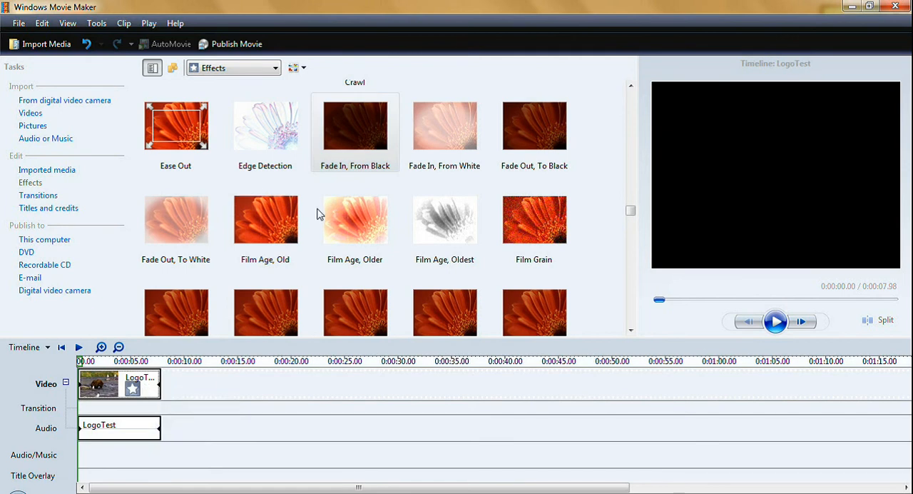
pyautogui.click(555, 118)
pyautogui.moveTo(555, 118); pyautogui.dragTo(133, 384)
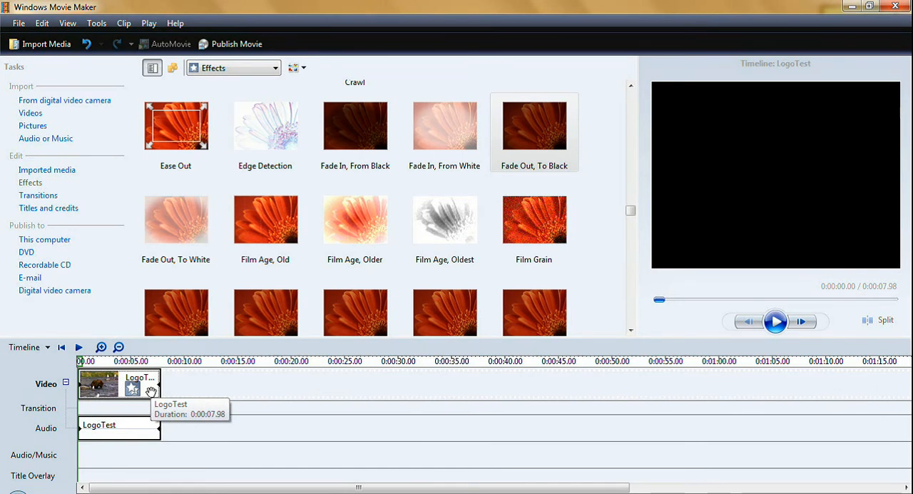
# Apply the Sepia Tone effect to the LogoTest video clip, preview it, and return the playhead to the start
pyautogui.moveTo(632, 211); pyautogui.dragTo(627, 285)
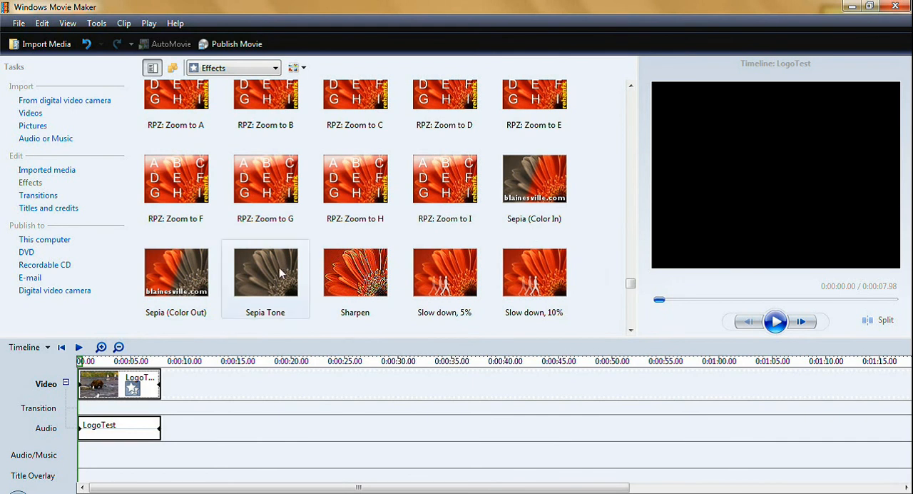
pyautogui.moveTo(277, 277); pyautogui.dragTo(145, 385)
pyautogui.click(142, 384)
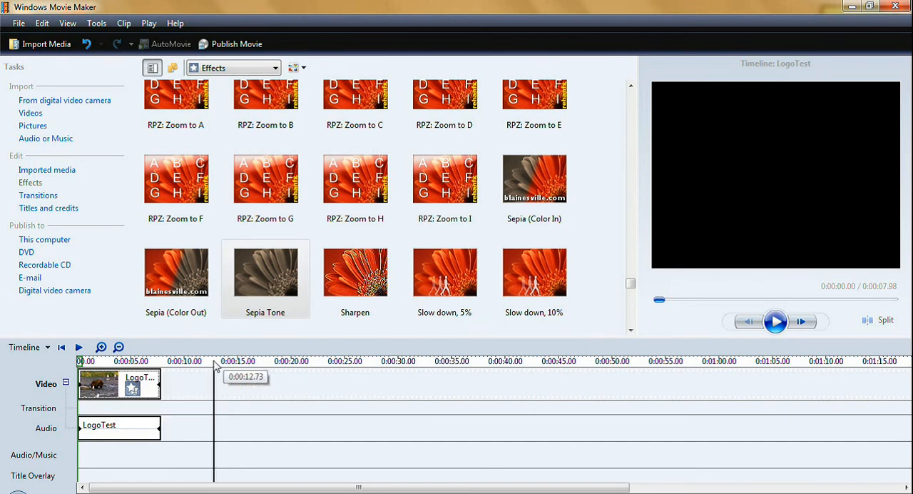
pyautogui.click(776, 322)
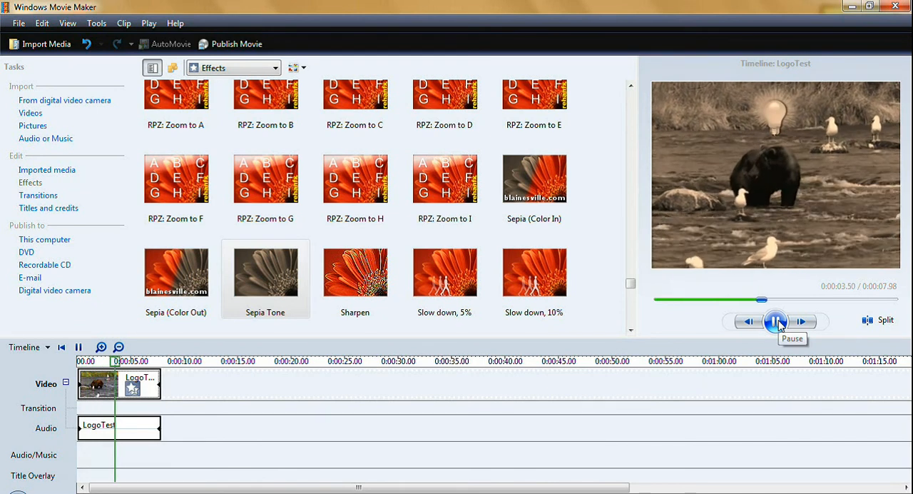
pyautogui.click(776, 321)
pyautogui.moveTo(805, 305); pyautogui.dragTo(661, 305)
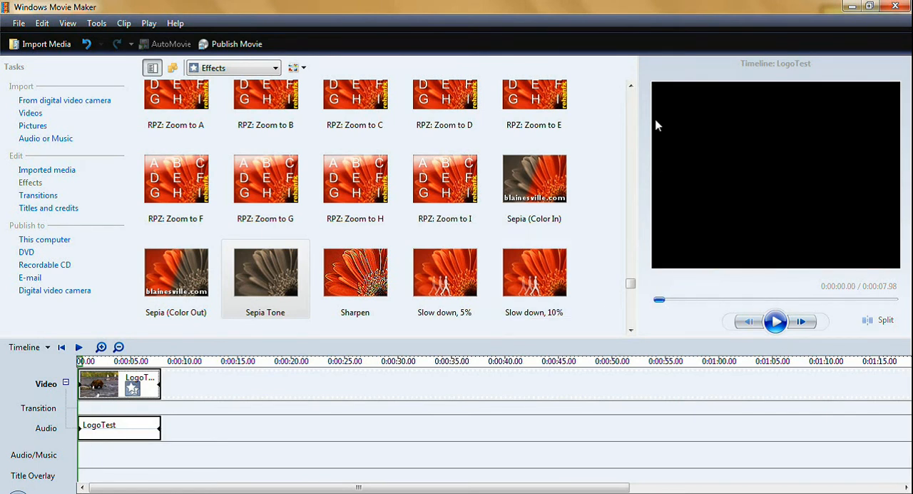
# Apply the Film Age, Oldest effect to the LogoTest video clip and preview it
pyautogui.click(631, 86)
pyautogui.moveTo(632, 282); pyautogui.dragTo(633, 231)
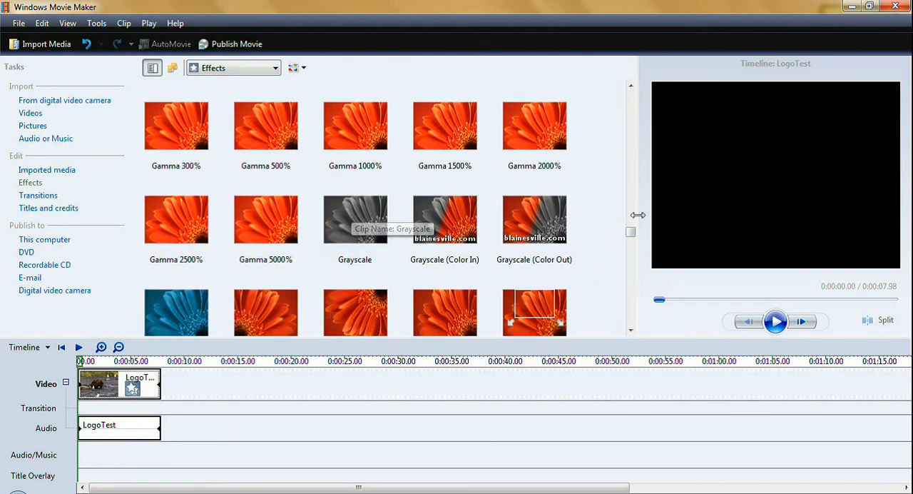
pyautogui.moveTo(631, 236); pyautogui.dragTo(638, 217)
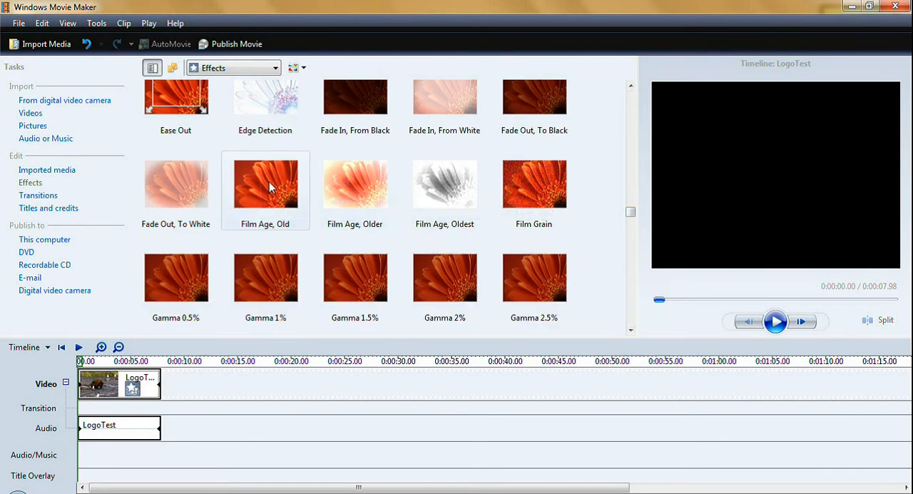
pyautogui.moveTo(450, 189); pyautogui.dragTo(153, 394)
pyautogui.click(151, 393)
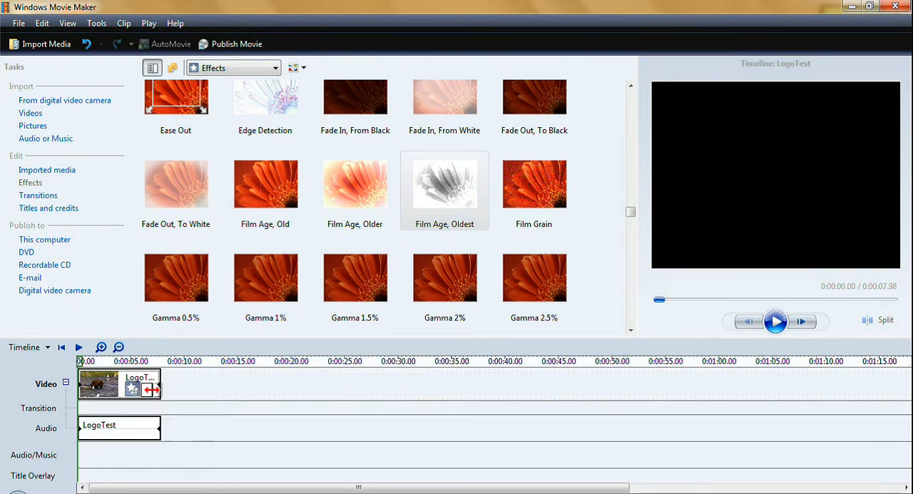
pyautogui.click(775, 321)
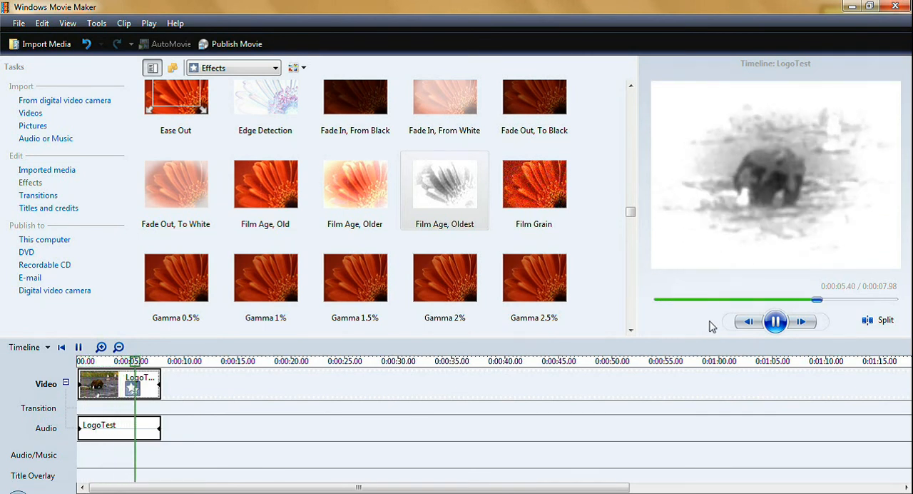
pyautogui.click(776, 322)
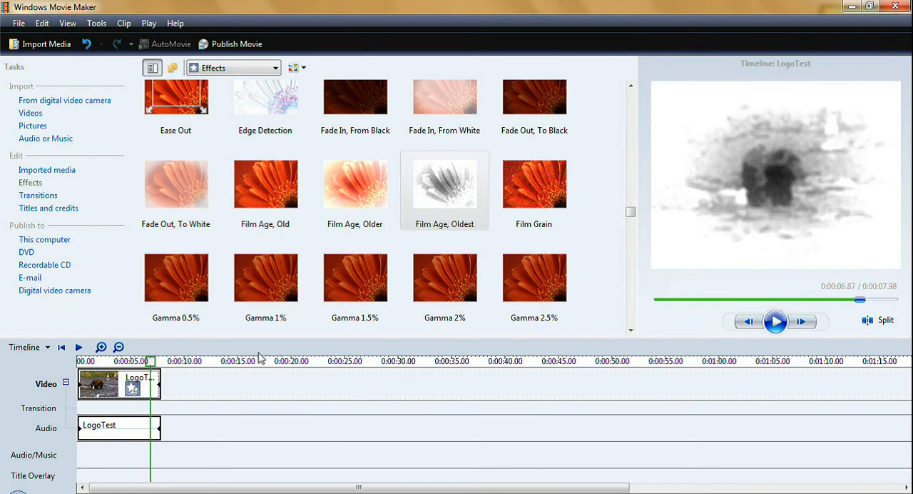
# Replace the Film Age, Oldest effect on the LogoTest clip with Film Age, Older and preview the result
pyautogui.rightClick(138, 387)
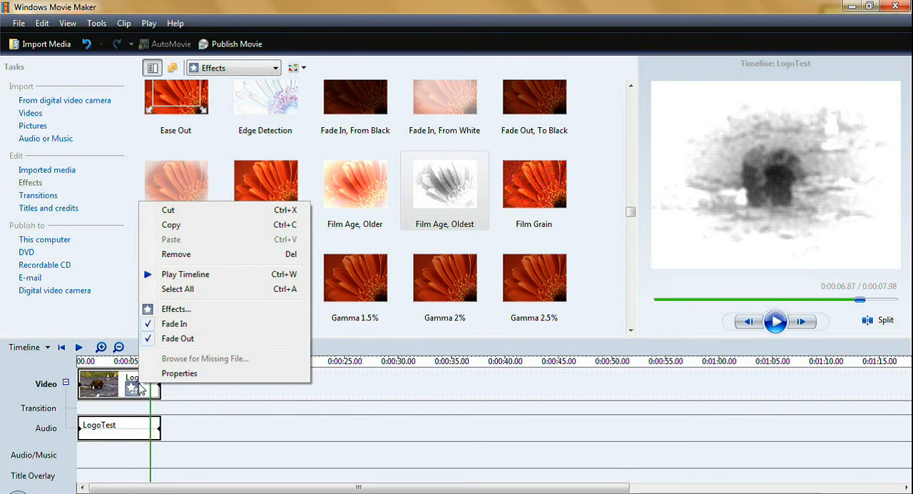
pyautogui.click(175, 310)
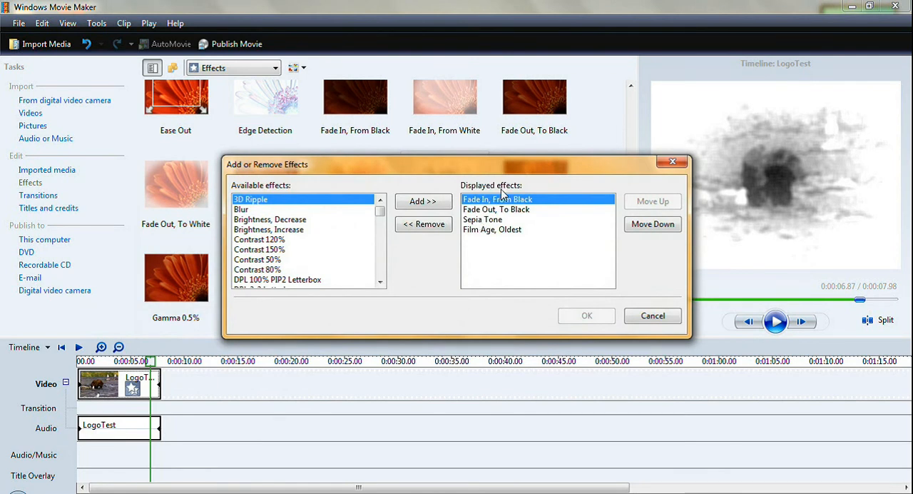
pyautogui.click(497, 230)
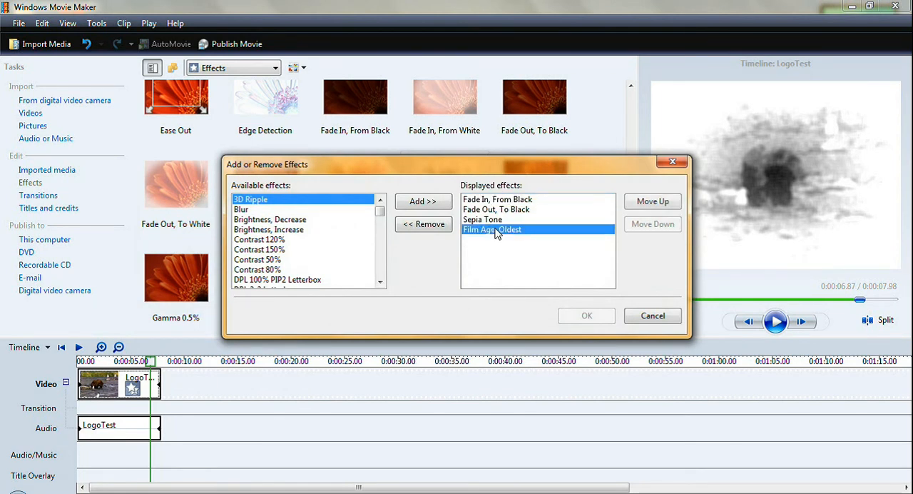
pyautogui.click(421, 227)
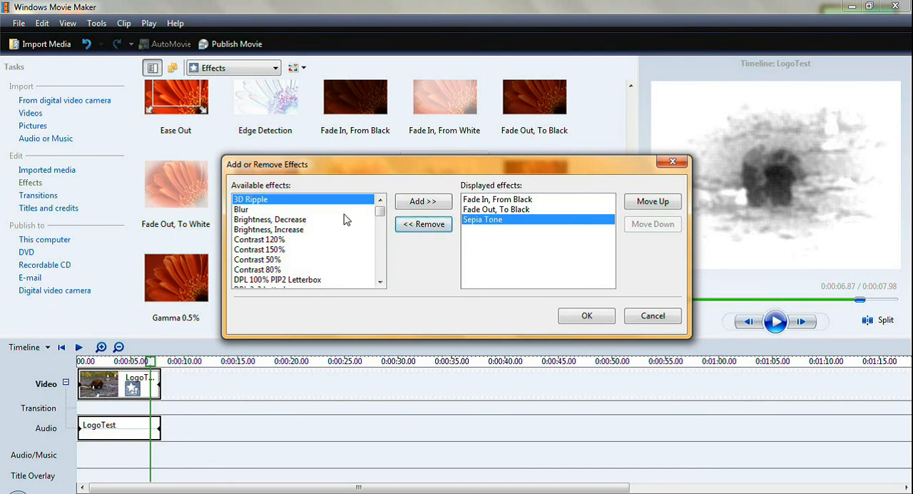
pyautogui.moveTo(382, 215); pyautogui.dragTo(380, 245)
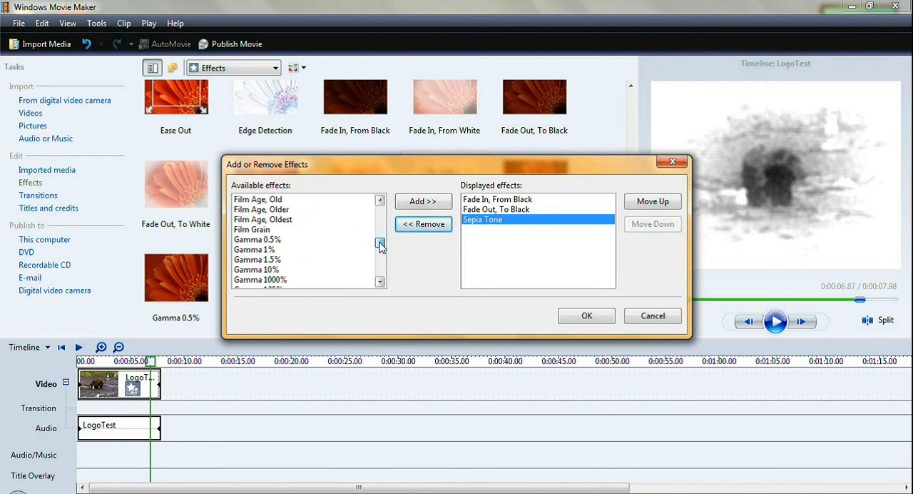
pyautogui.click(273, 211)
pyautogui.click(402, 202)
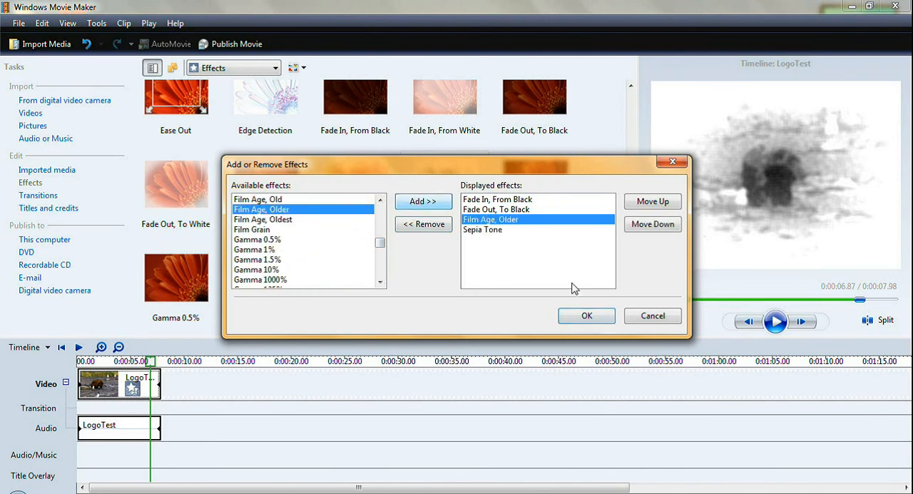
pyautogui.click(586, 318)
pyautogui.click(781, 322)
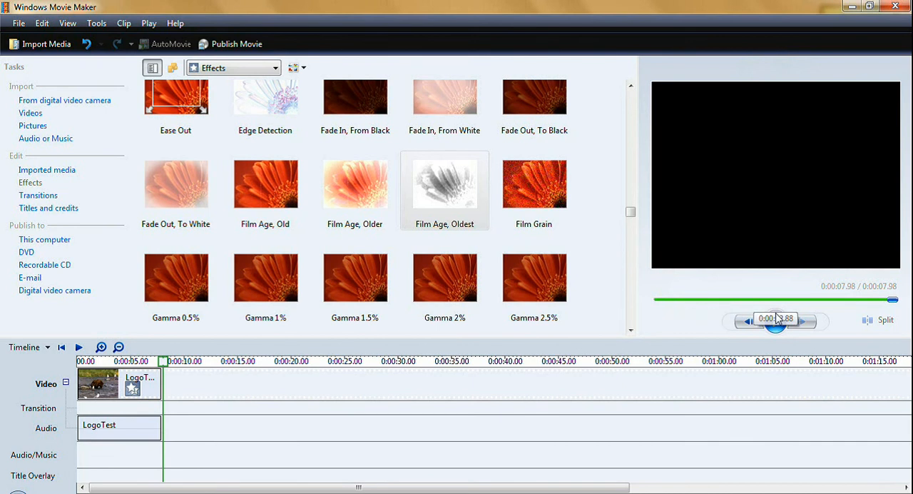
# Replace Film Age, Older on the LogoTest video clip with two instances of Film Age, Old and preview the result
pyautogui.rightClick(157, 396)
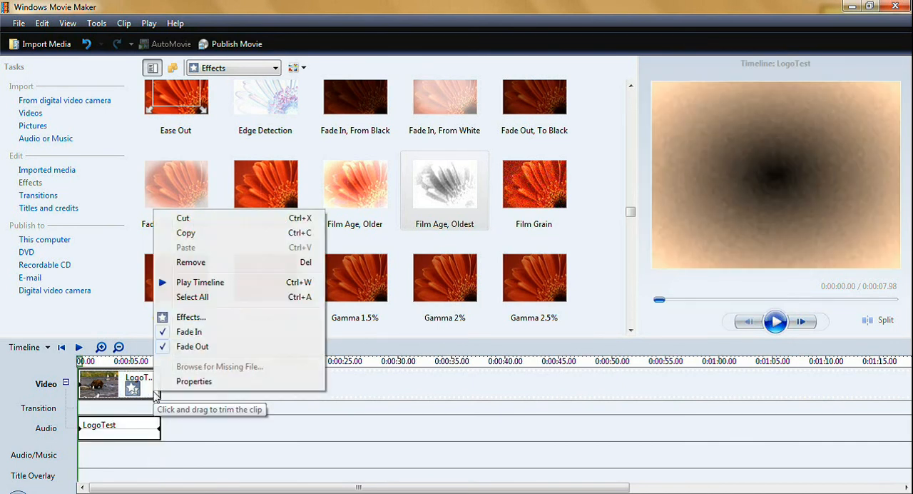
pyautogui.click(193, 316)
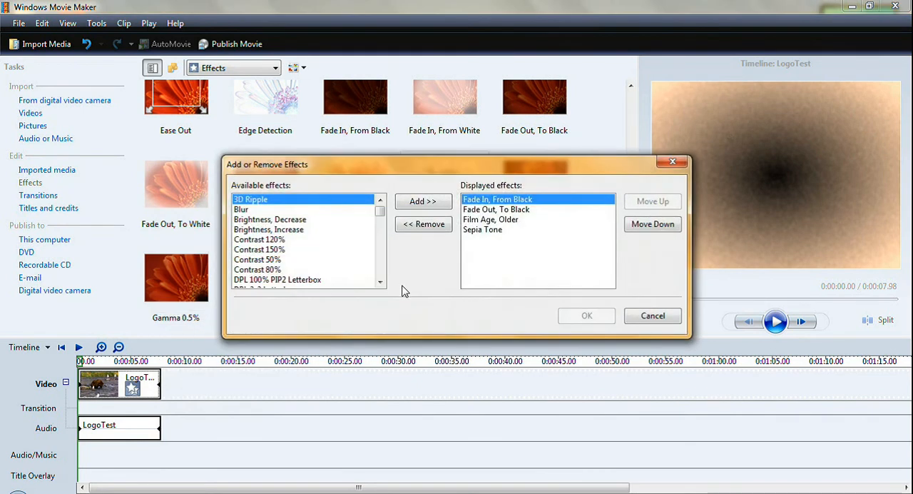
pyautogui.click(495, 221)
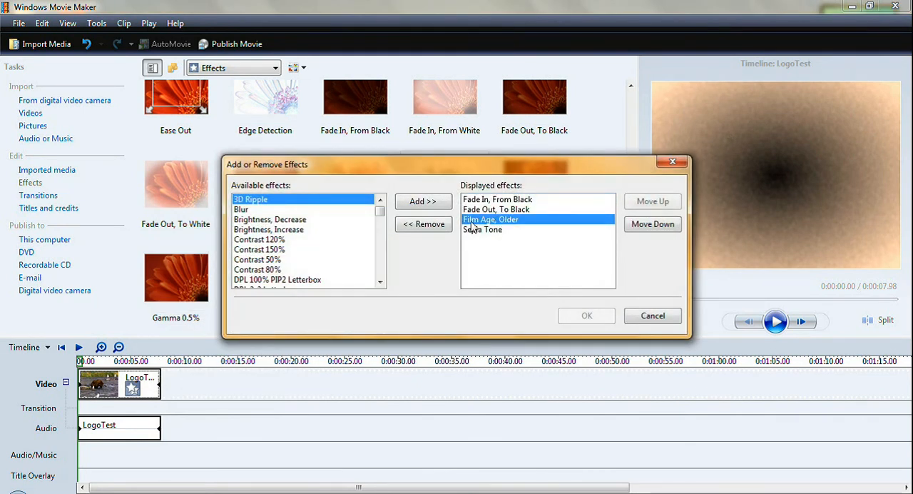
pyautogui.click(436, 225)
pyautogui.moveTo(381, 214); pyautogui.dragTo(381, 244)
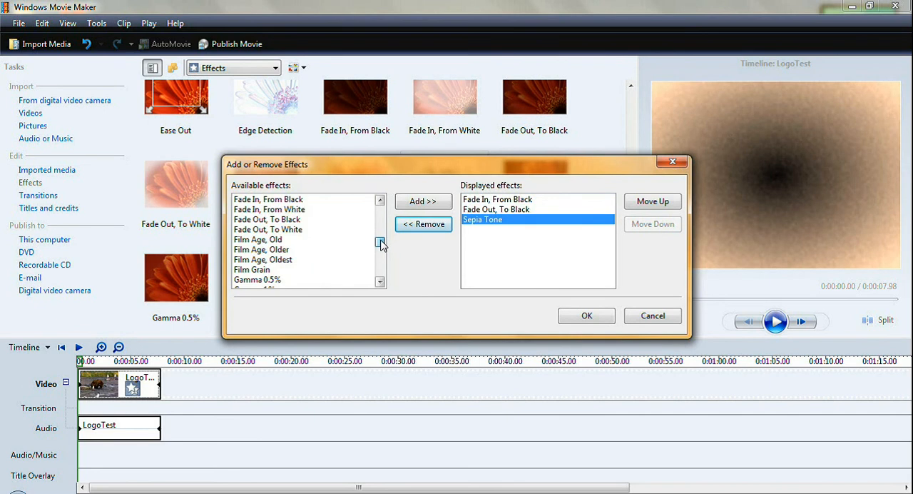
pyautogui.click(277, 241)
pyautogui.click(440, 205)
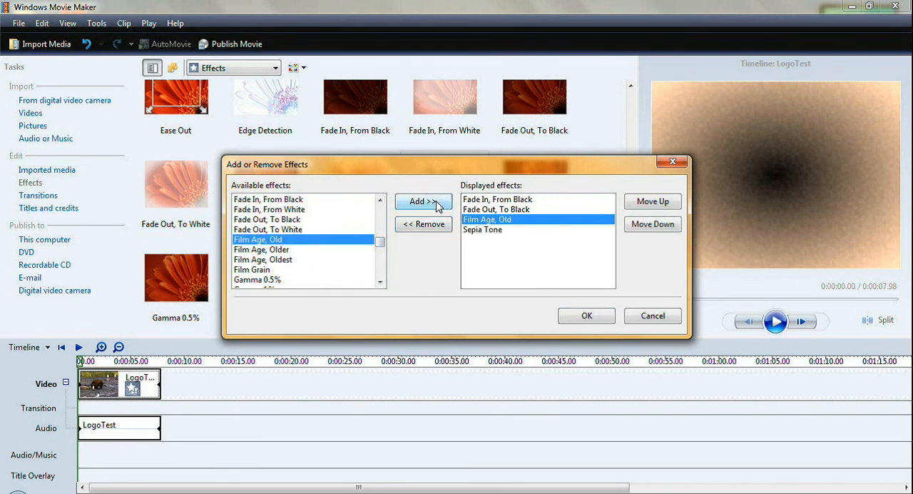
pyautogui.click(439, 207)
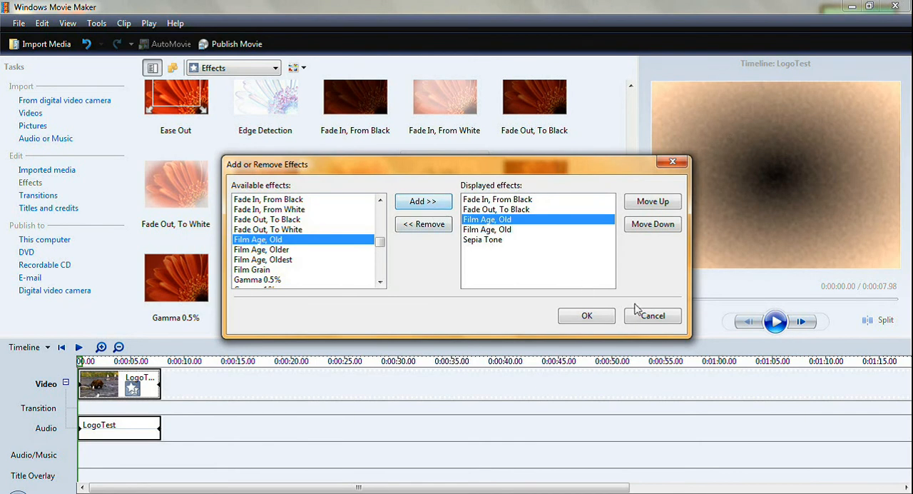
pyautogui.click(598, 319)
pyautogui.click(777, 321)
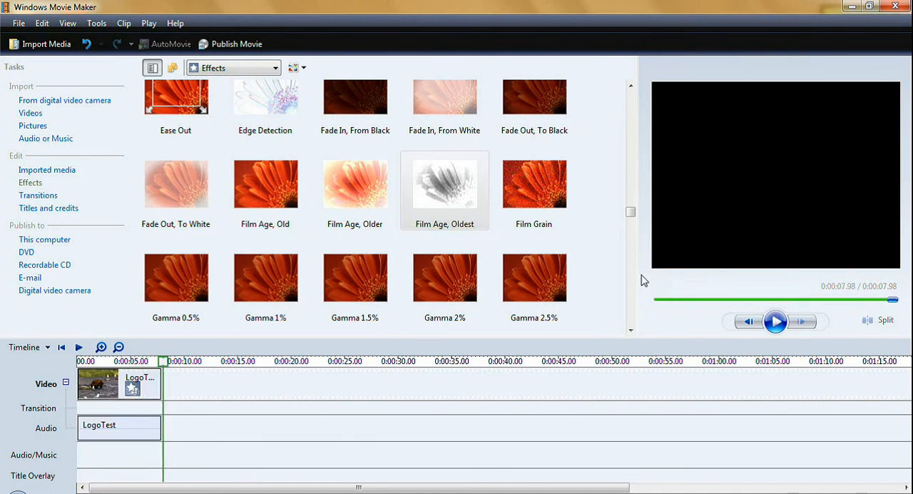
# Apply the Film Grain effect to the LogoTest video clip and preview it
pyautogui.moveTo(631, 212); pyautogui.dragTo(637, 236)
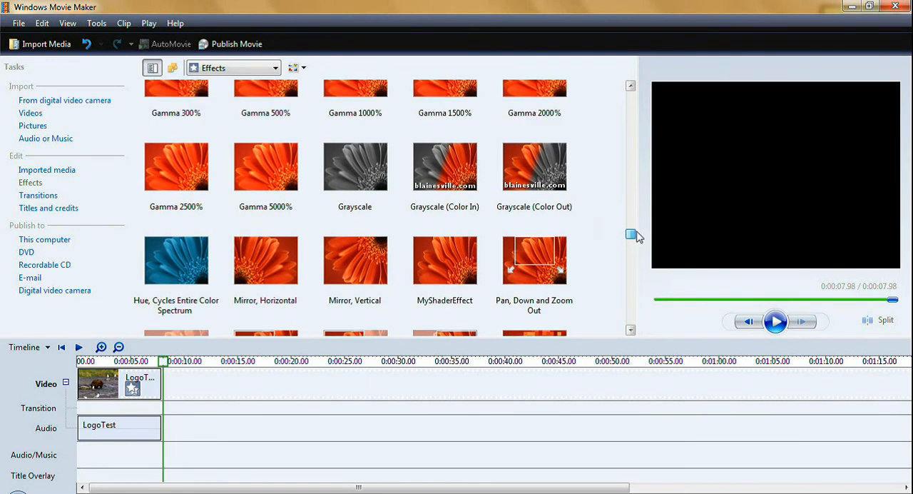
pyautogui.moveTo(637, 236); pyautogui.dragTo(643, 215)
pyautogui.moveTo(530, 193); pyautogui.dragTo(151, 389)
pyautogui.click(777, 322)
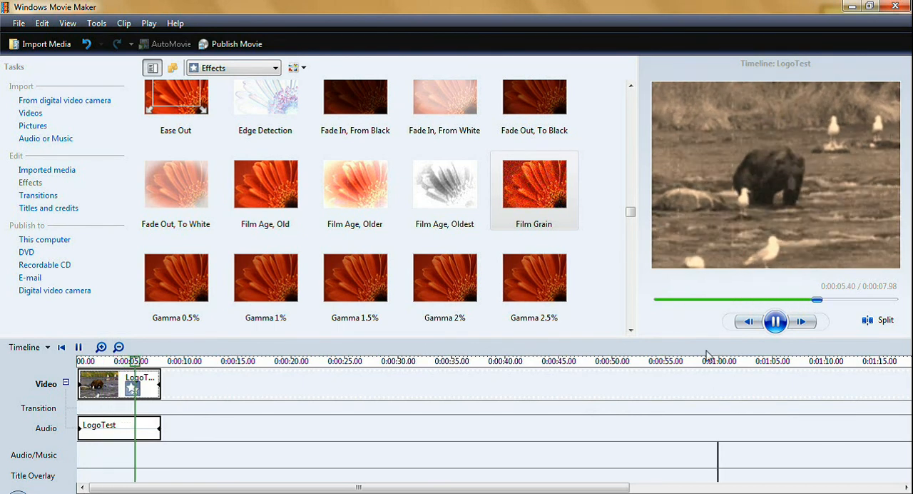
# Enlarge the preview monitor by resizing the timeline and effects areas, and play the clip at the larger size
pyautogui.moveTo(702, 338); pyautogui.dragTo(706, 411)
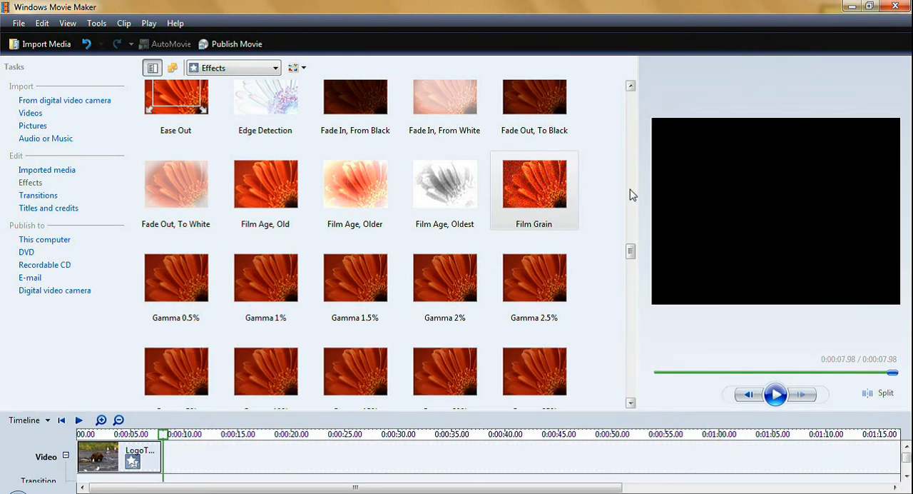
pyautogui.moveTo(639, 187); pyautogui.dragTo(537, 189)
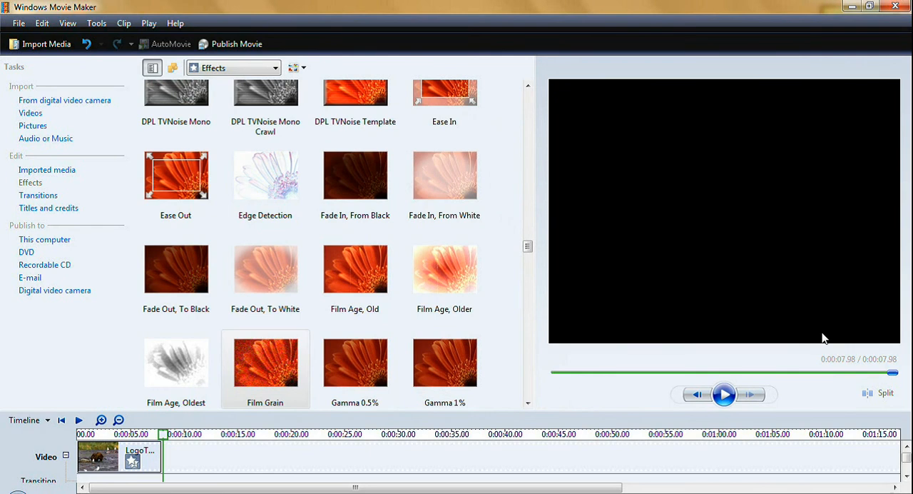
pyautogui.click(723, 394)
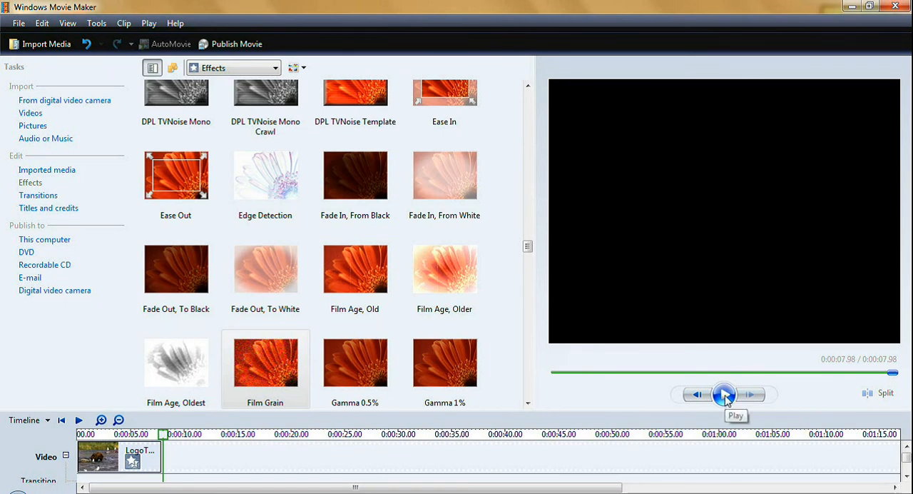
# Review the properties of the LogoTest video clip and close them without changes
pyautogui.rightClick(148, 465)
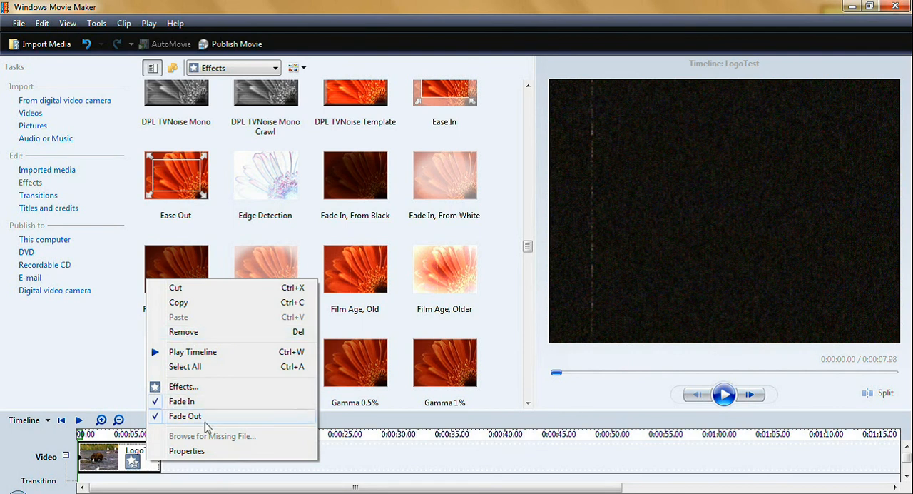
pyautogui.click(187, 451)
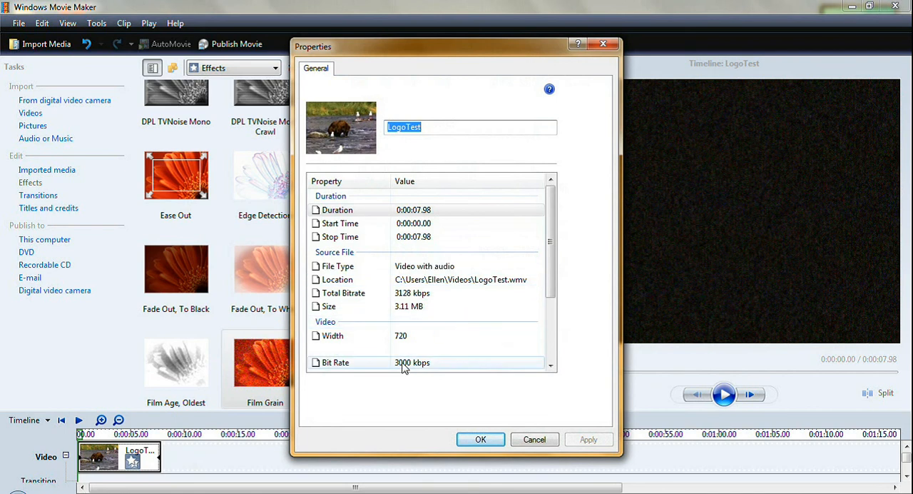
pyautogui.click(536, 441)
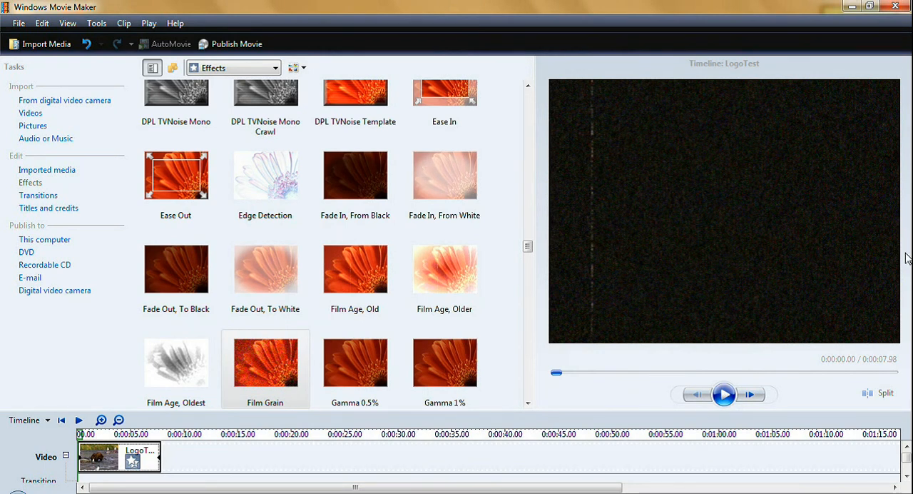
# Reduce the preview monitor to give the timeline and effects areas more room, and dismiss the software updates notification
pyautogui.moveTo(643, 412); pyautogui.dragTo(651, 329)
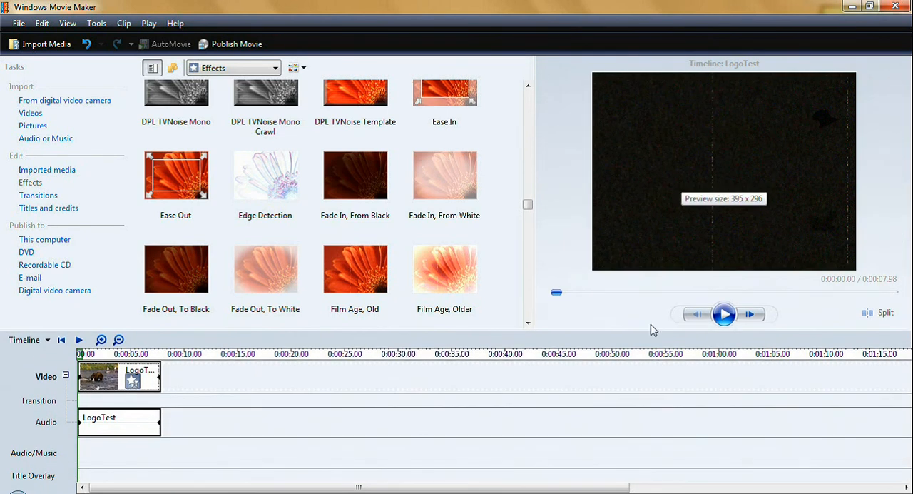
pyautogui.moveTo(546, 239); pyautogui.dragTo(565, 241)
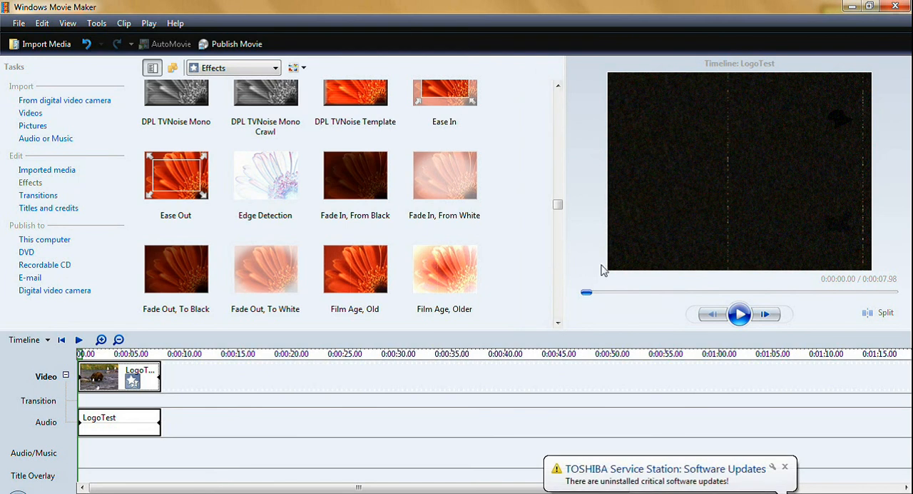
pyautogui.click(785, 467)
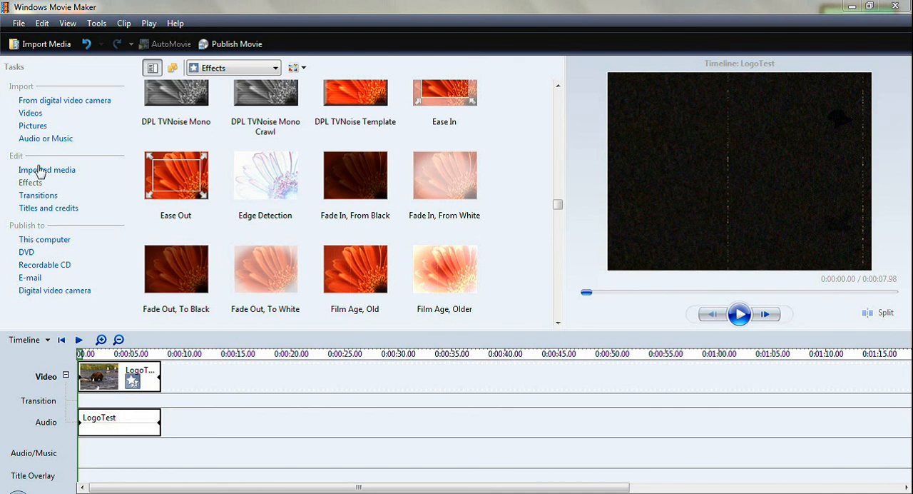
# Hide the list of tasks and show it again
pyautogui.click(152, 68)
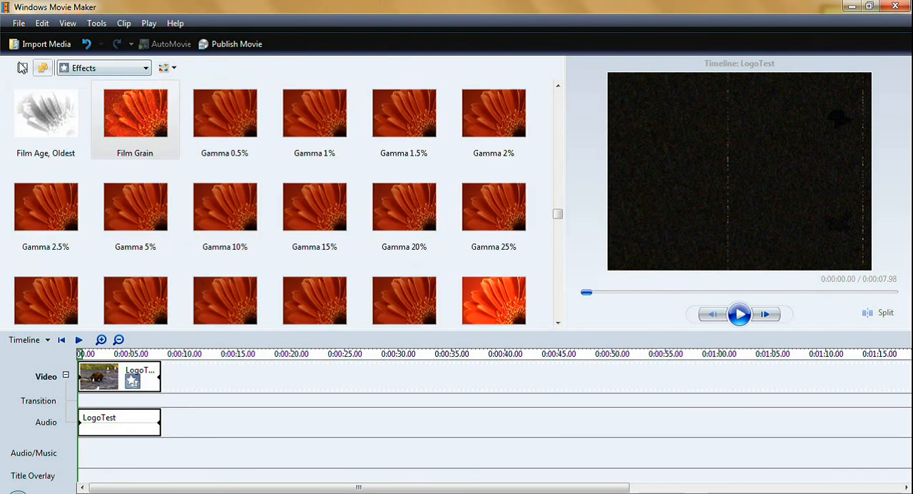
pyautogui.click(22, 67)
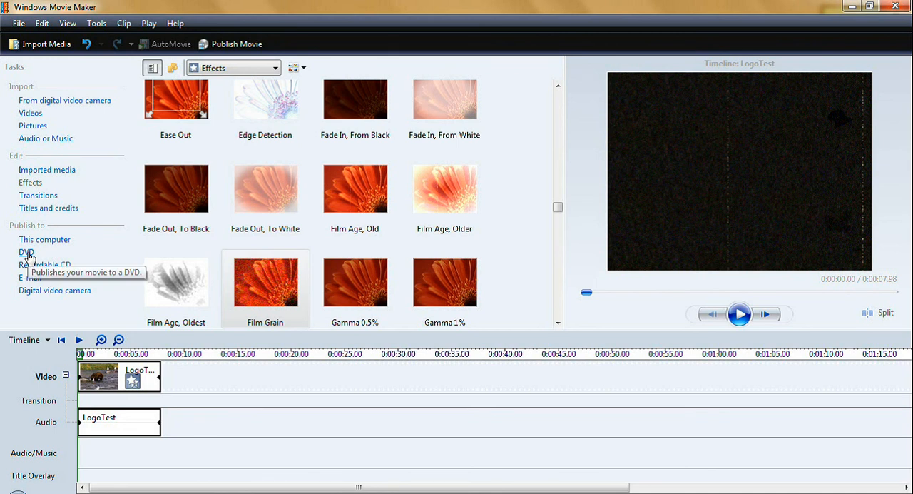
# Start publishing the movie to this computer with the file name Old Film Test and the Desktop folder as destination
pyautogui.click(51, 240)
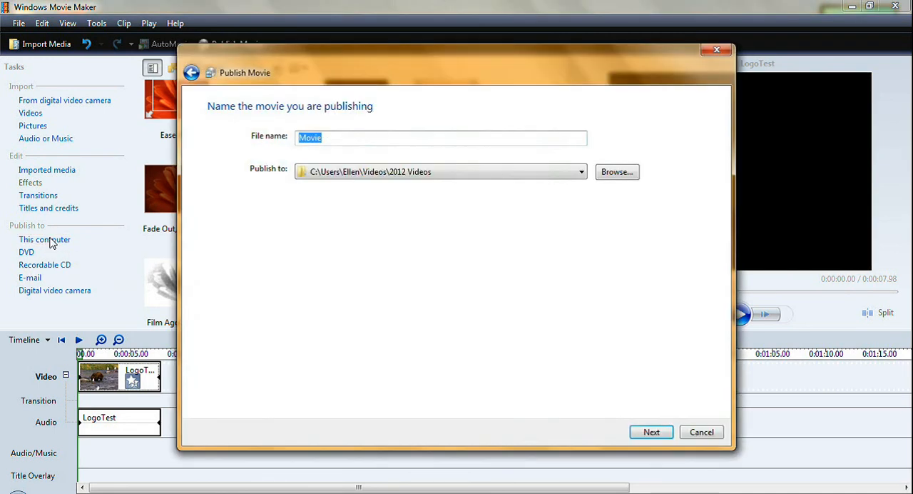
pyautogui.write('0')
pyautogui.write('ld ')
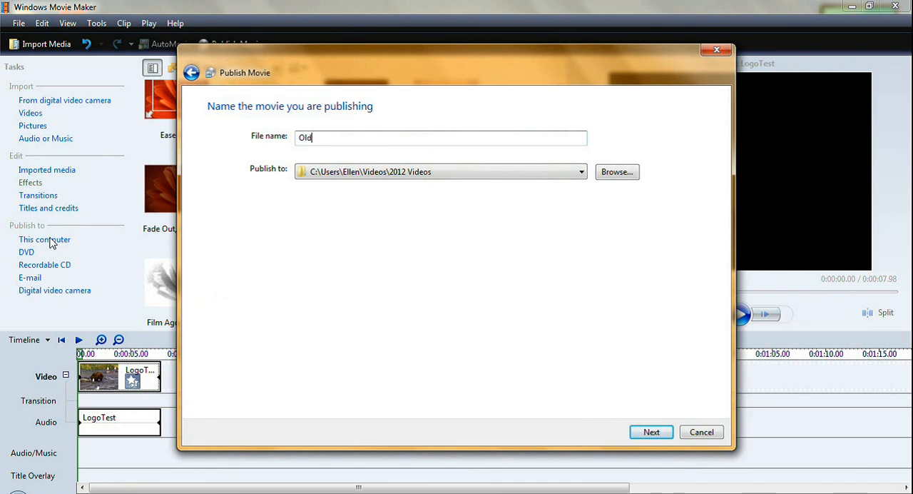
pyautogui.write('Film Test')
pyautogui.click(583, 172)
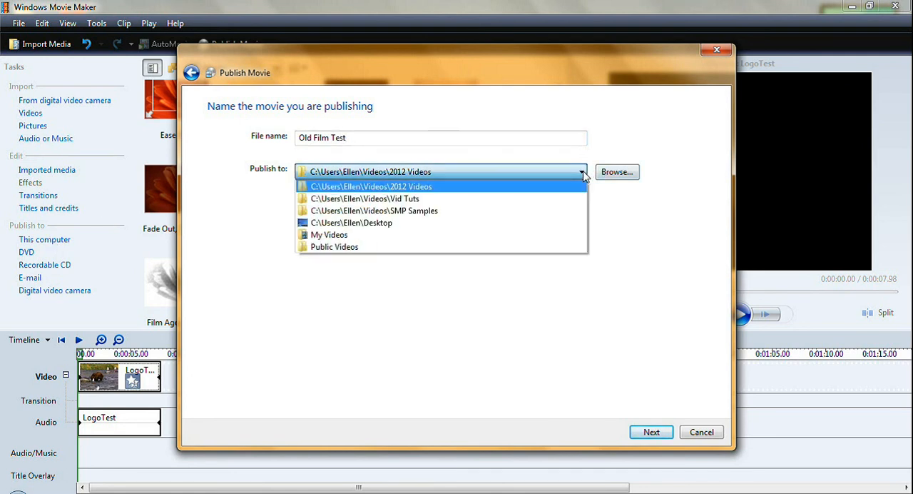
pyautogui.click(499, 225)
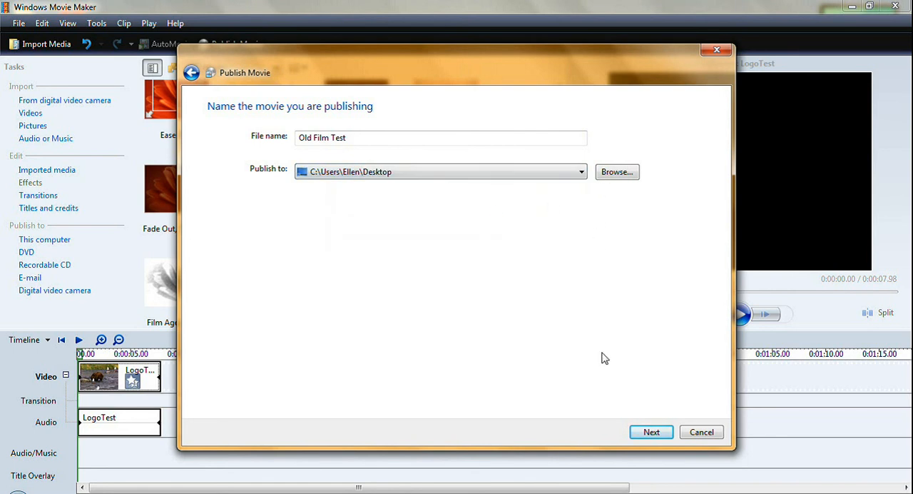
pyautogui.click(652, 432)
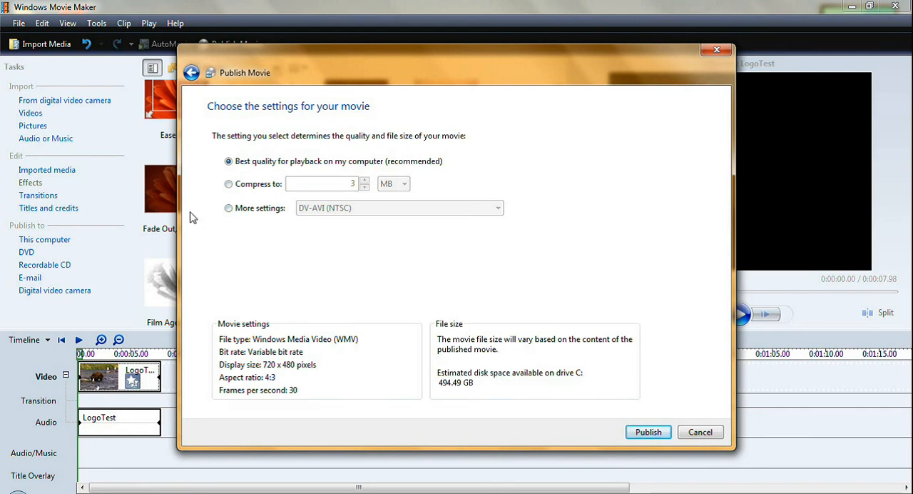
# Publish the movie with the Windows Media DVD Quality (3.0 Mbps) setting and disable playing it on finish
pyautogui.click(229, 210)
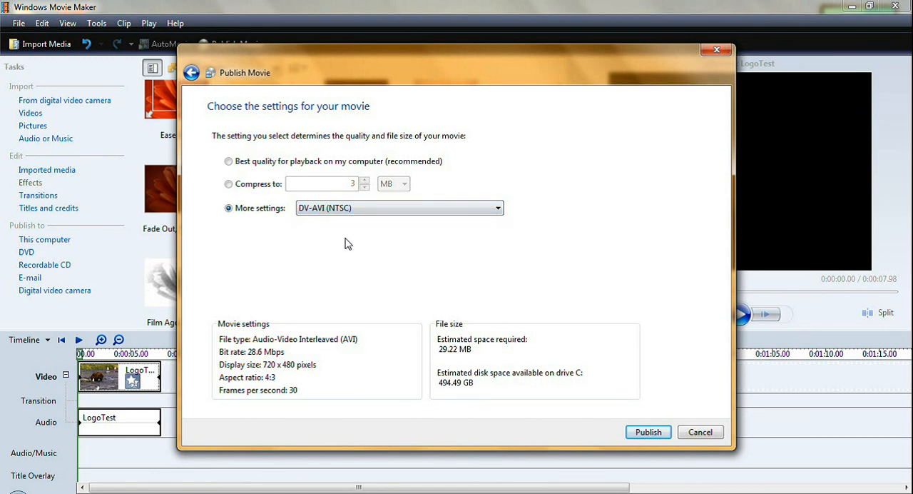
pyautogui.click(499, 209)
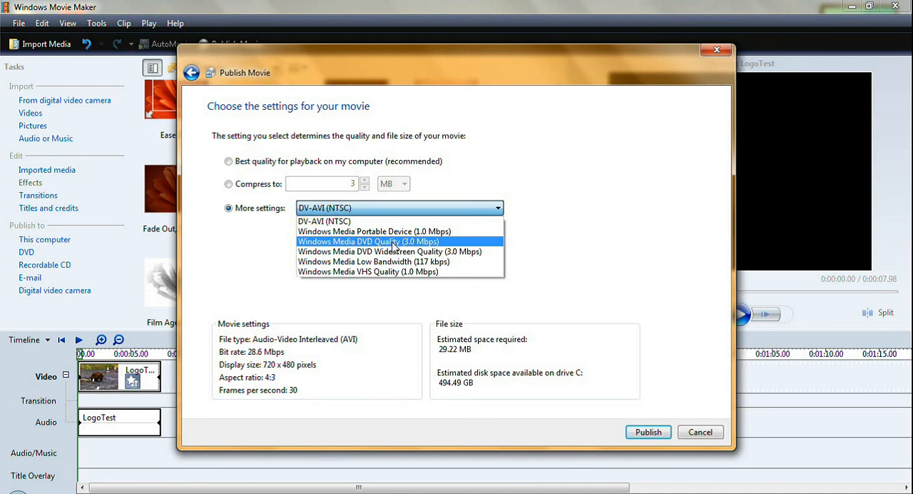
pyautogui.click(393, 246)
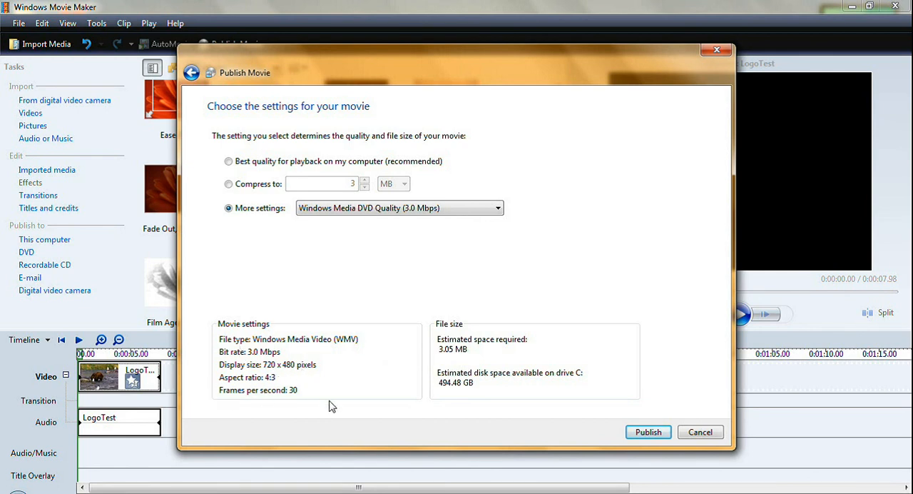
pyautogui.click(649, 434)
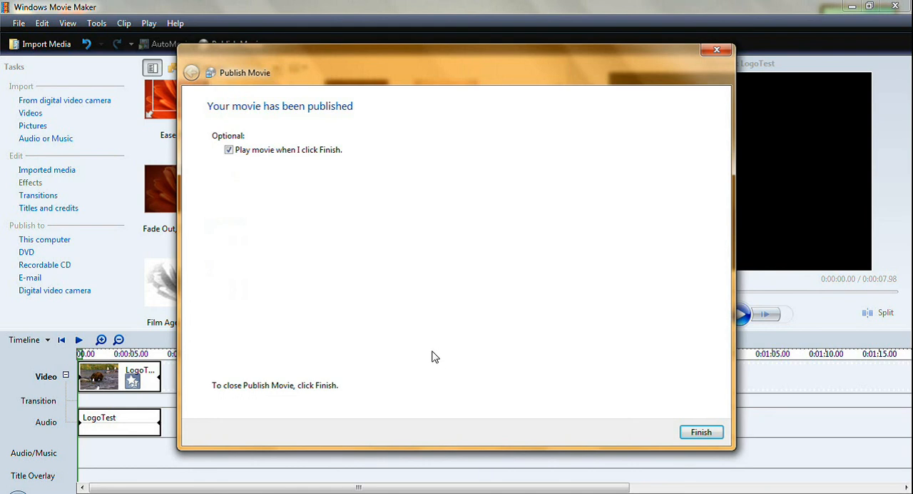
pyautogui.click(228, 151)
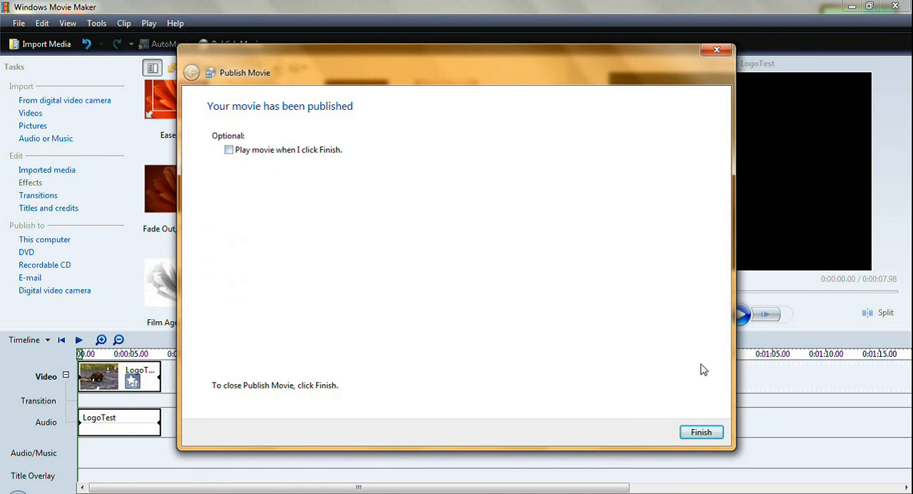